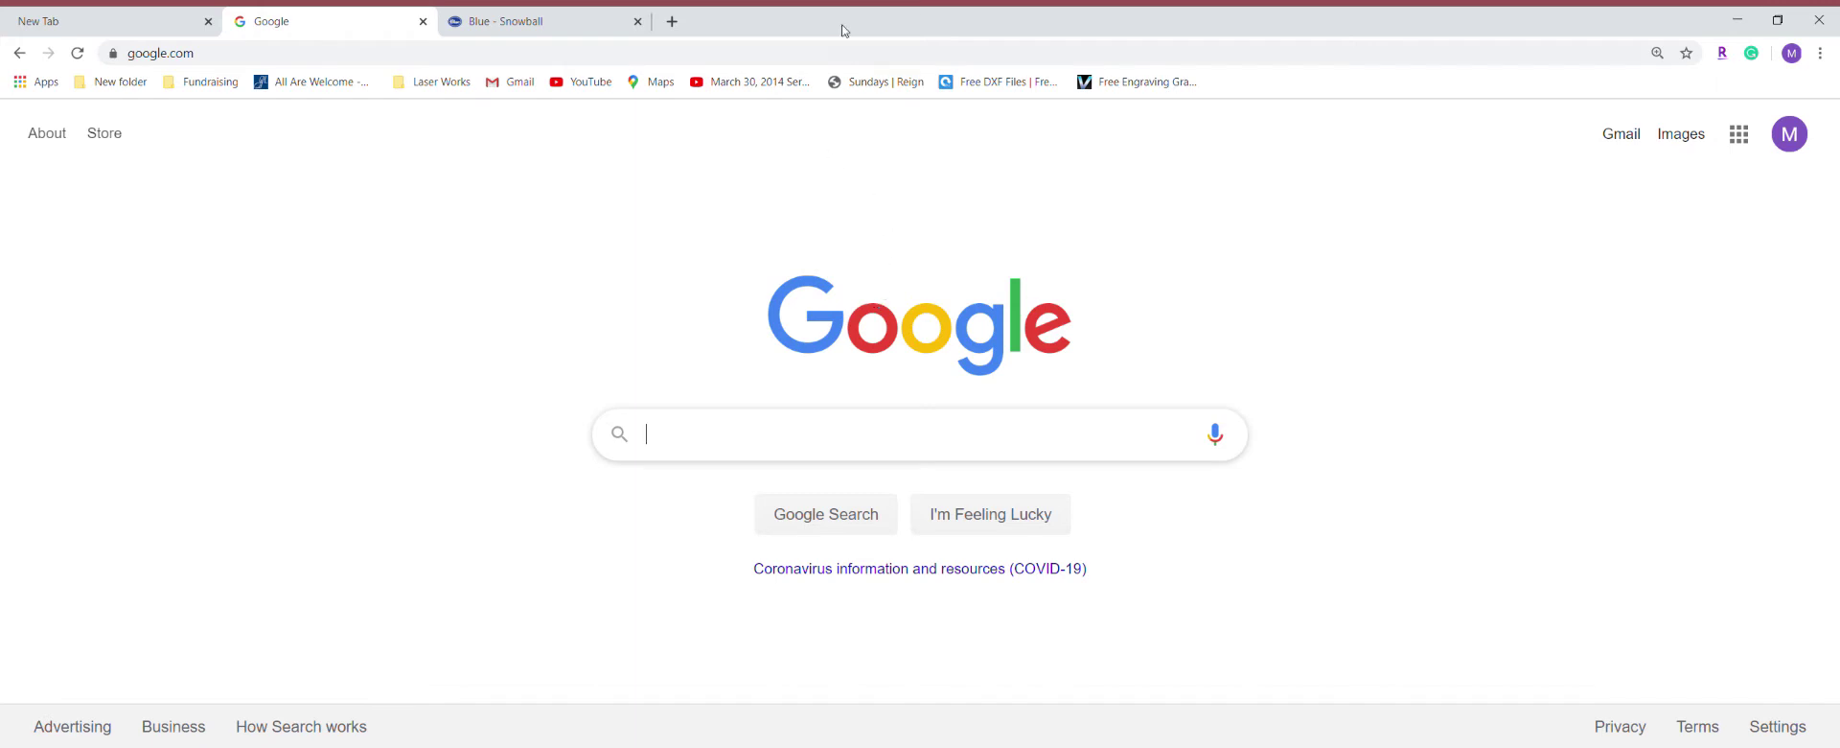
left_click(808, 55)
type("www.")
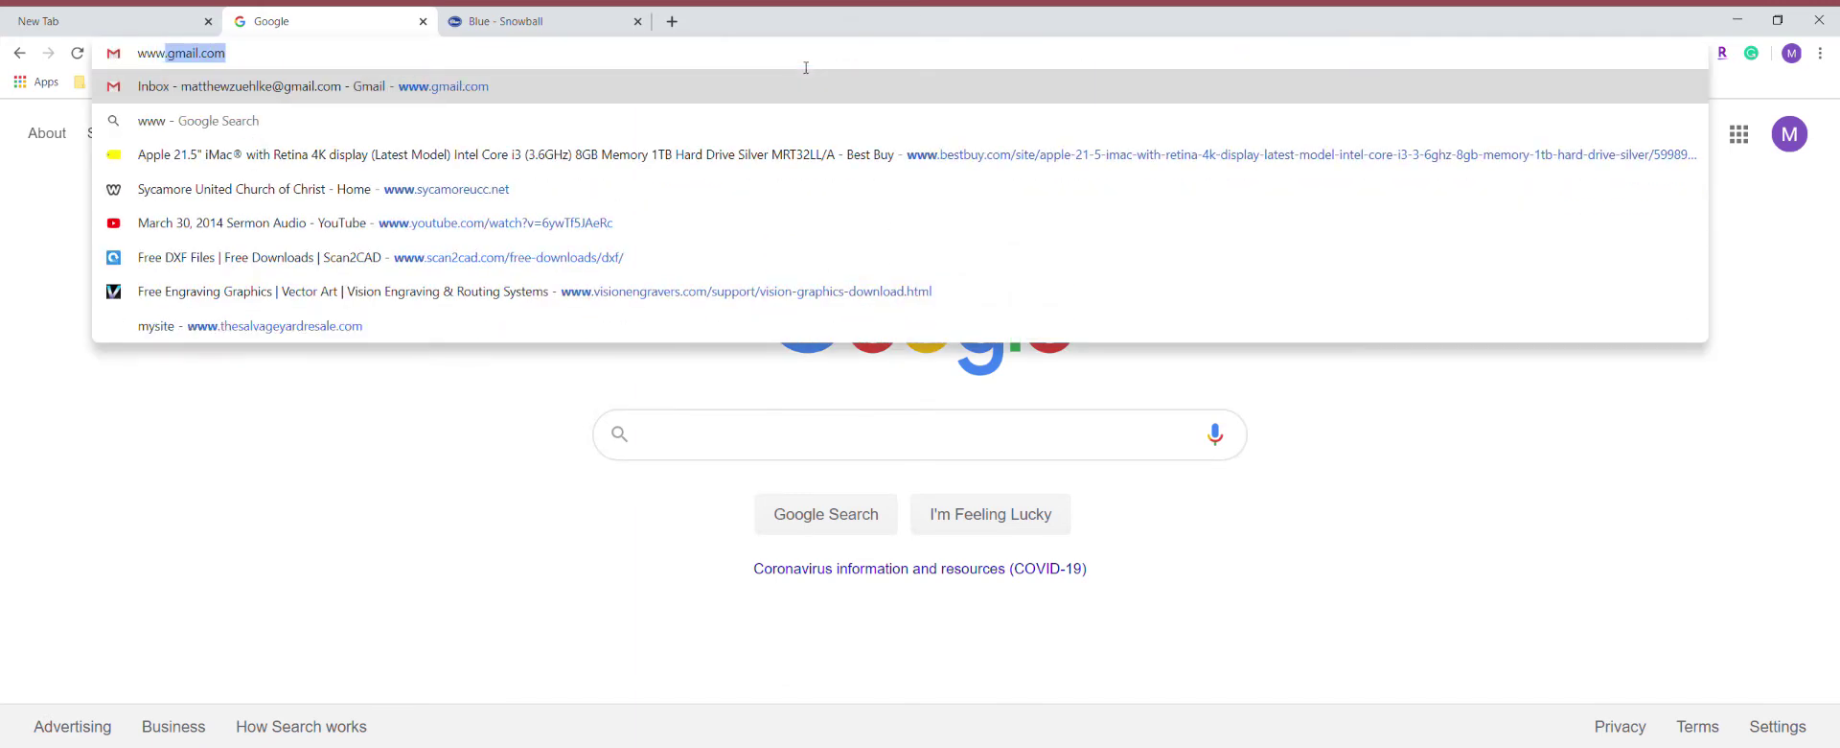
type("s")
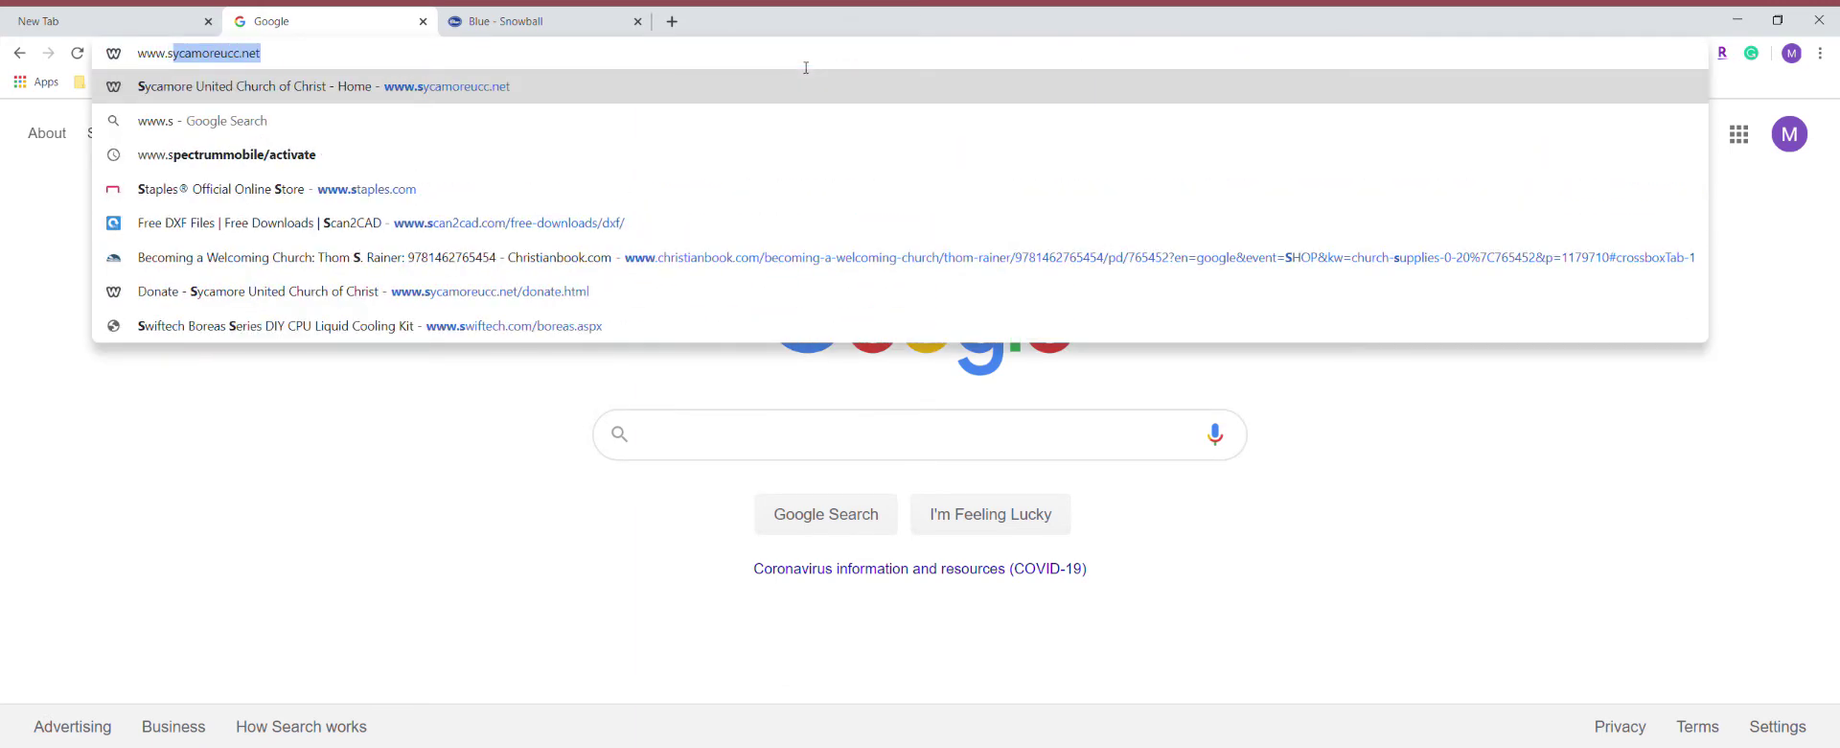
type("ycamore")
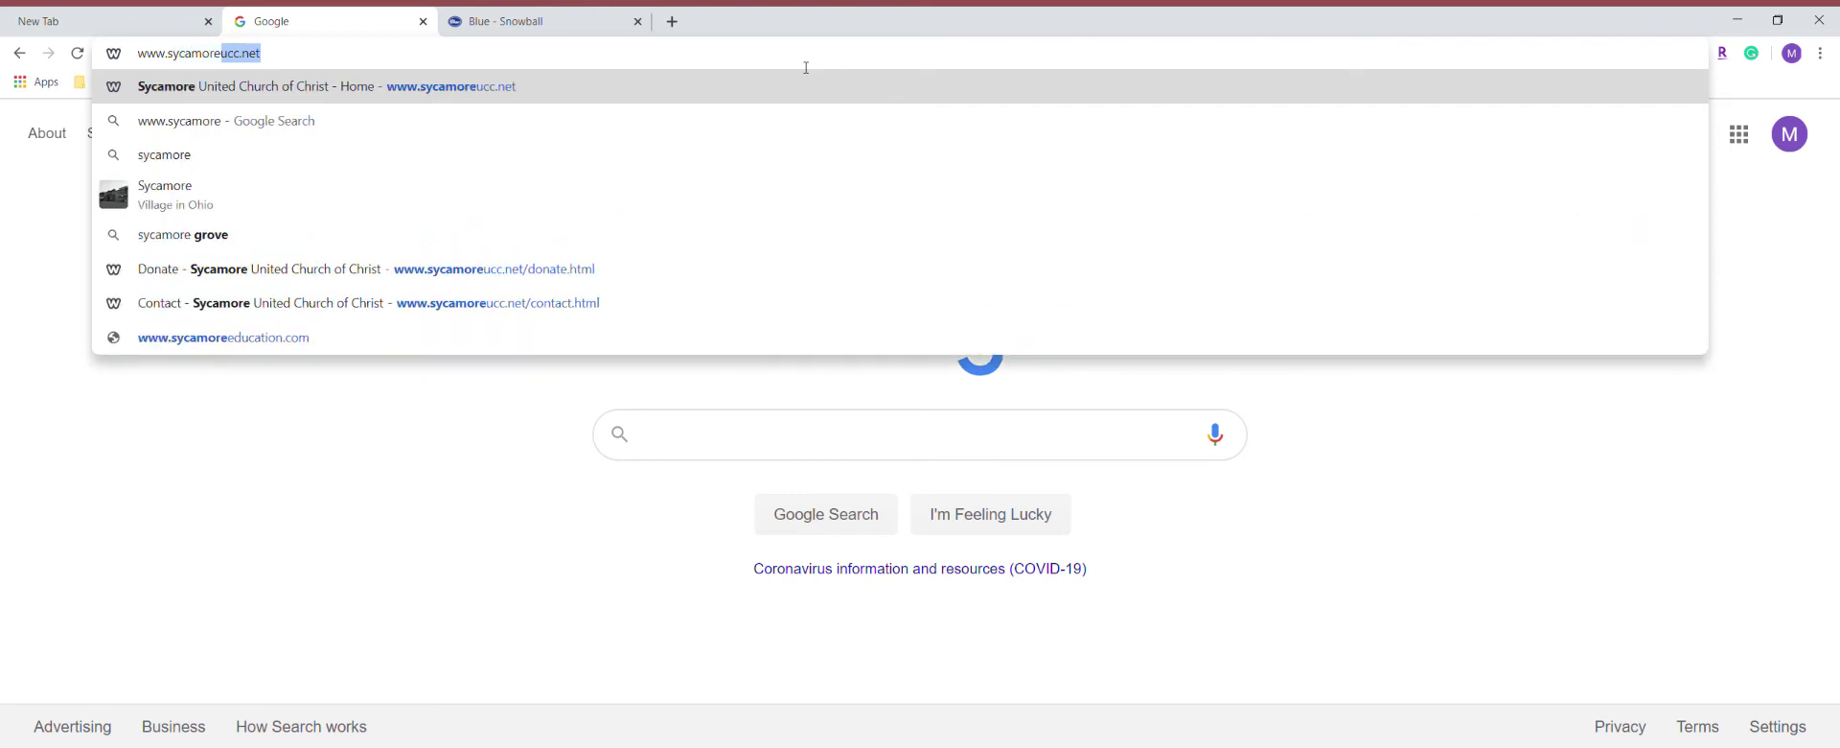
type("ucc.net")
key("Return")
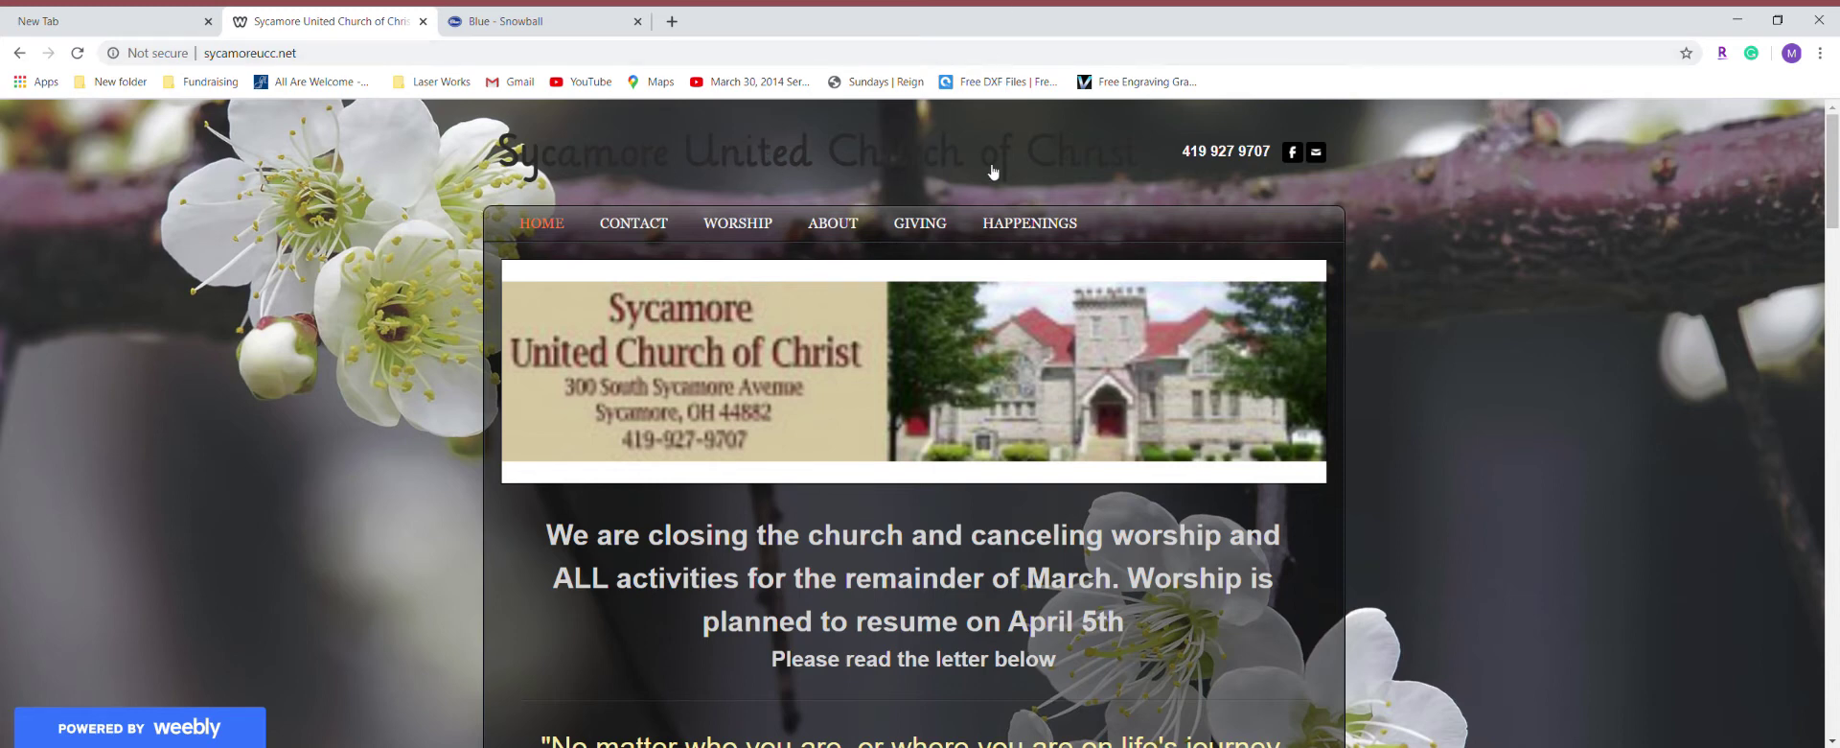
mouse_move(920, 222)
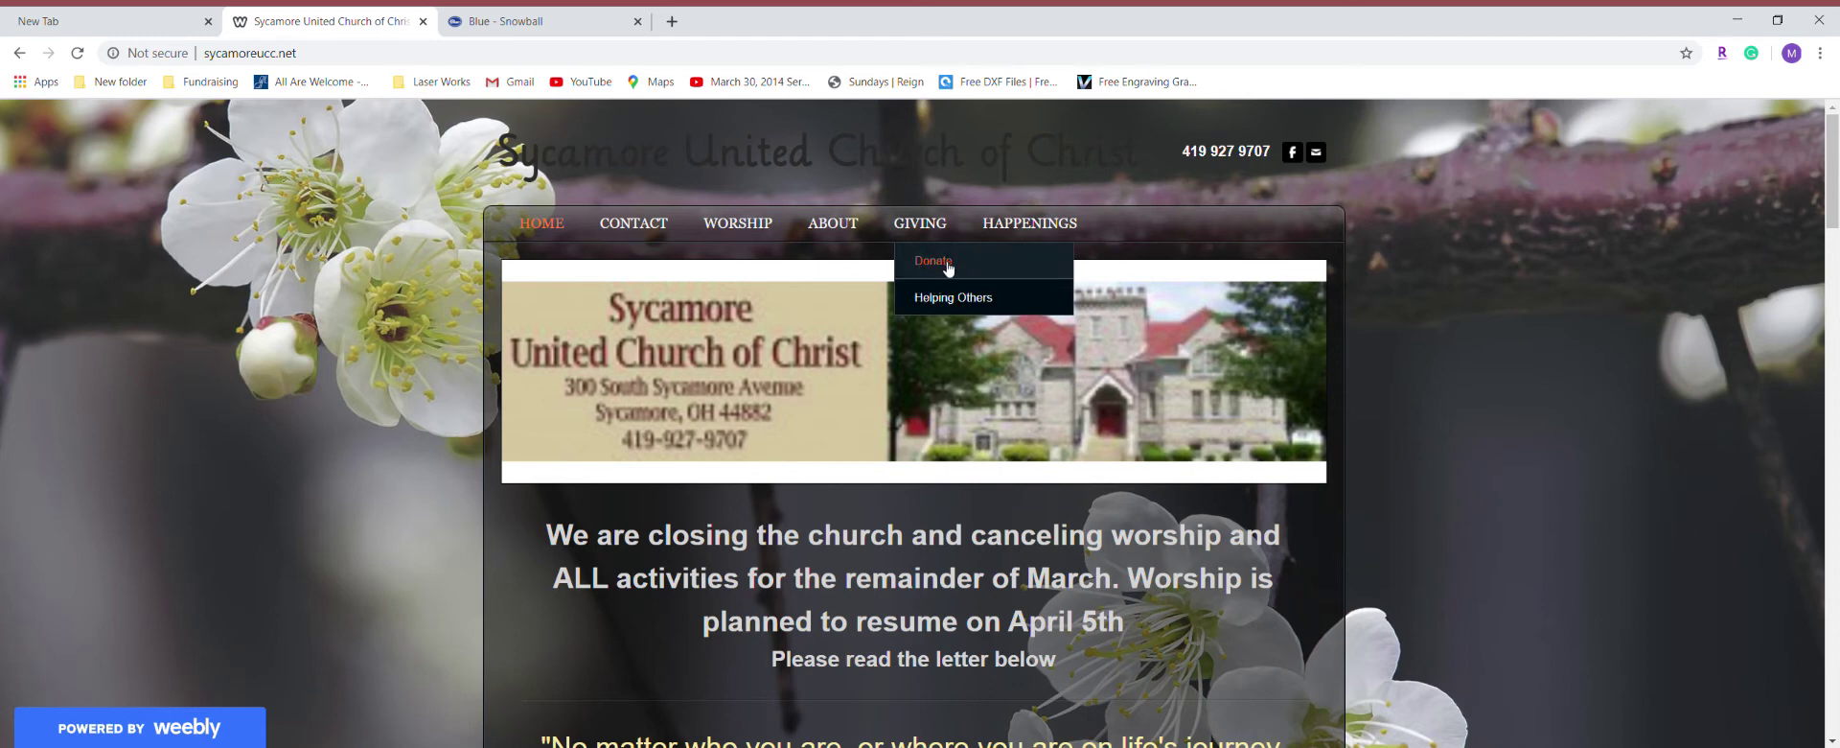
Step: Open the Donate page under GIVING and read through its PayPal instructions
left_click(950, 270)
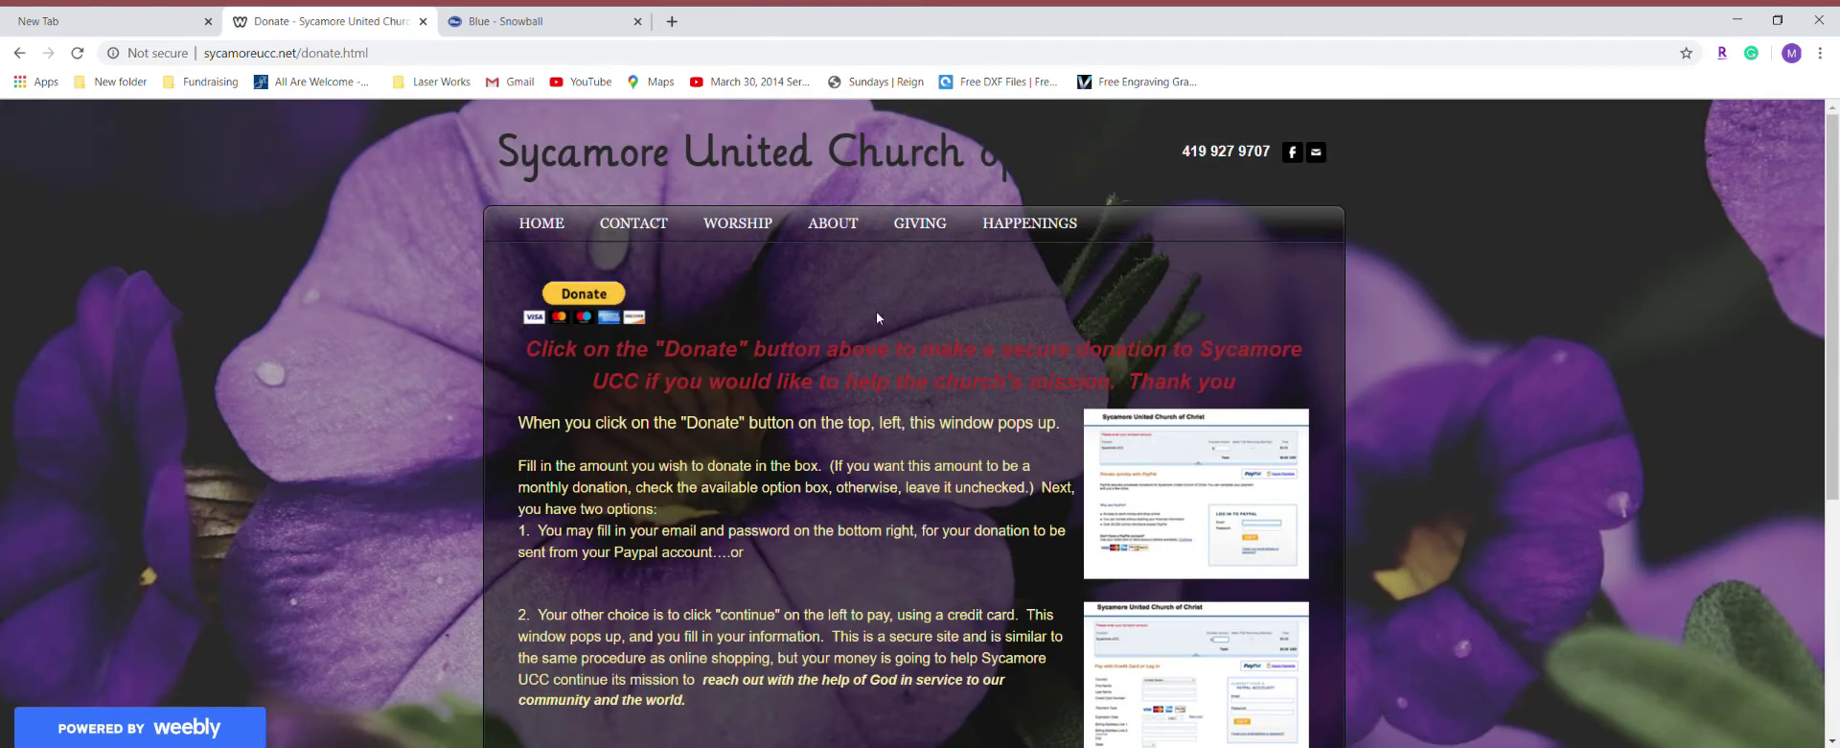
scroll(830, 356, "down", 2)
scroll(824, 376, "down", 3)
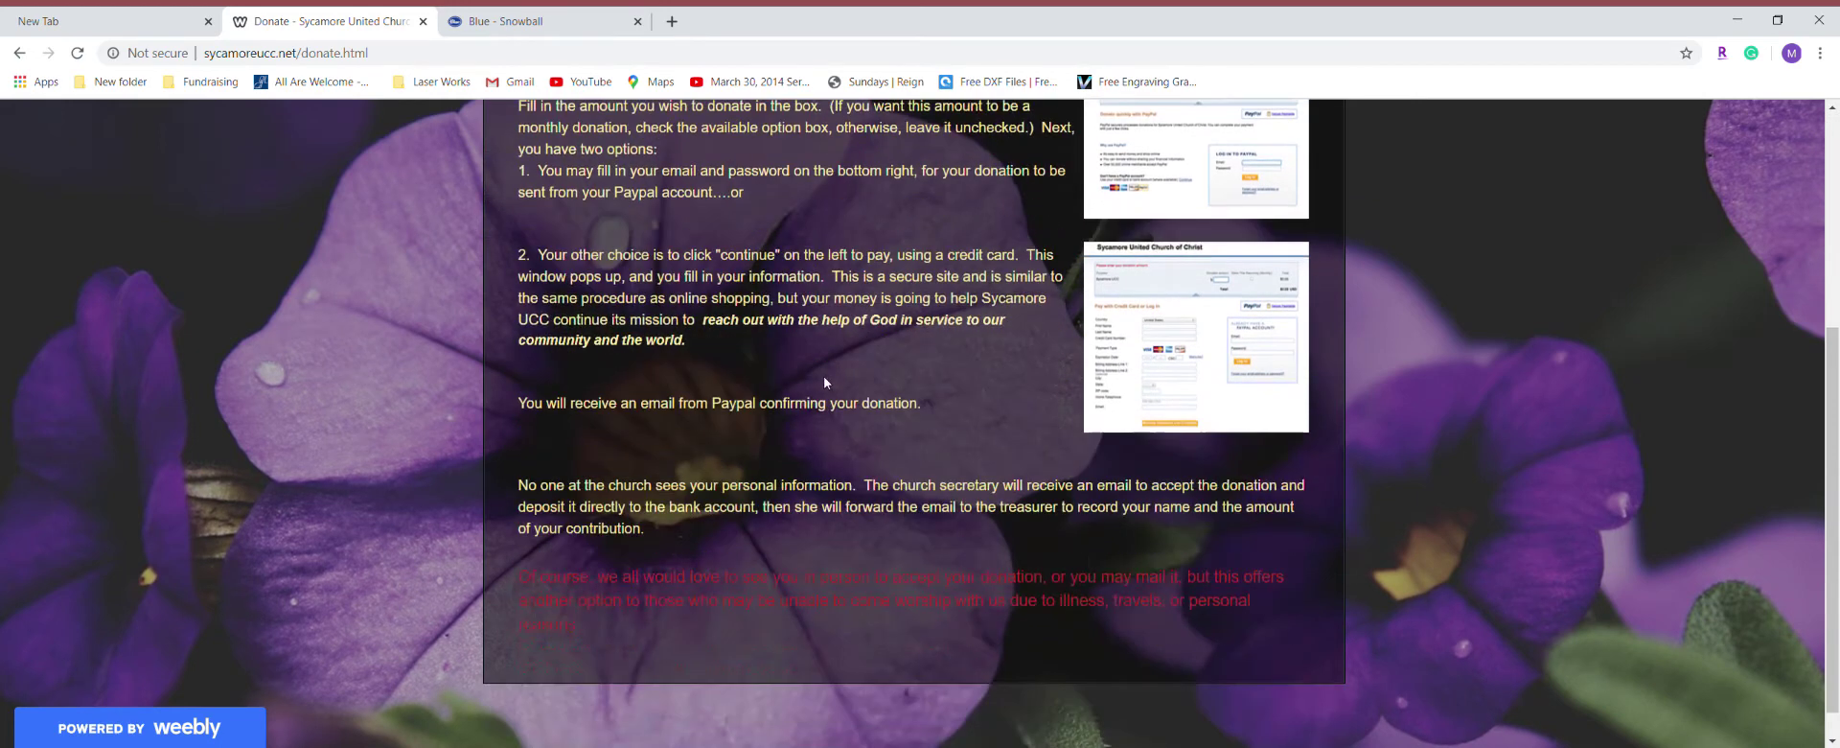
scroll(825, 376, "up", 2)
scroll(824, 376, "up", 2)
scroll(824, 376, "up", 1)
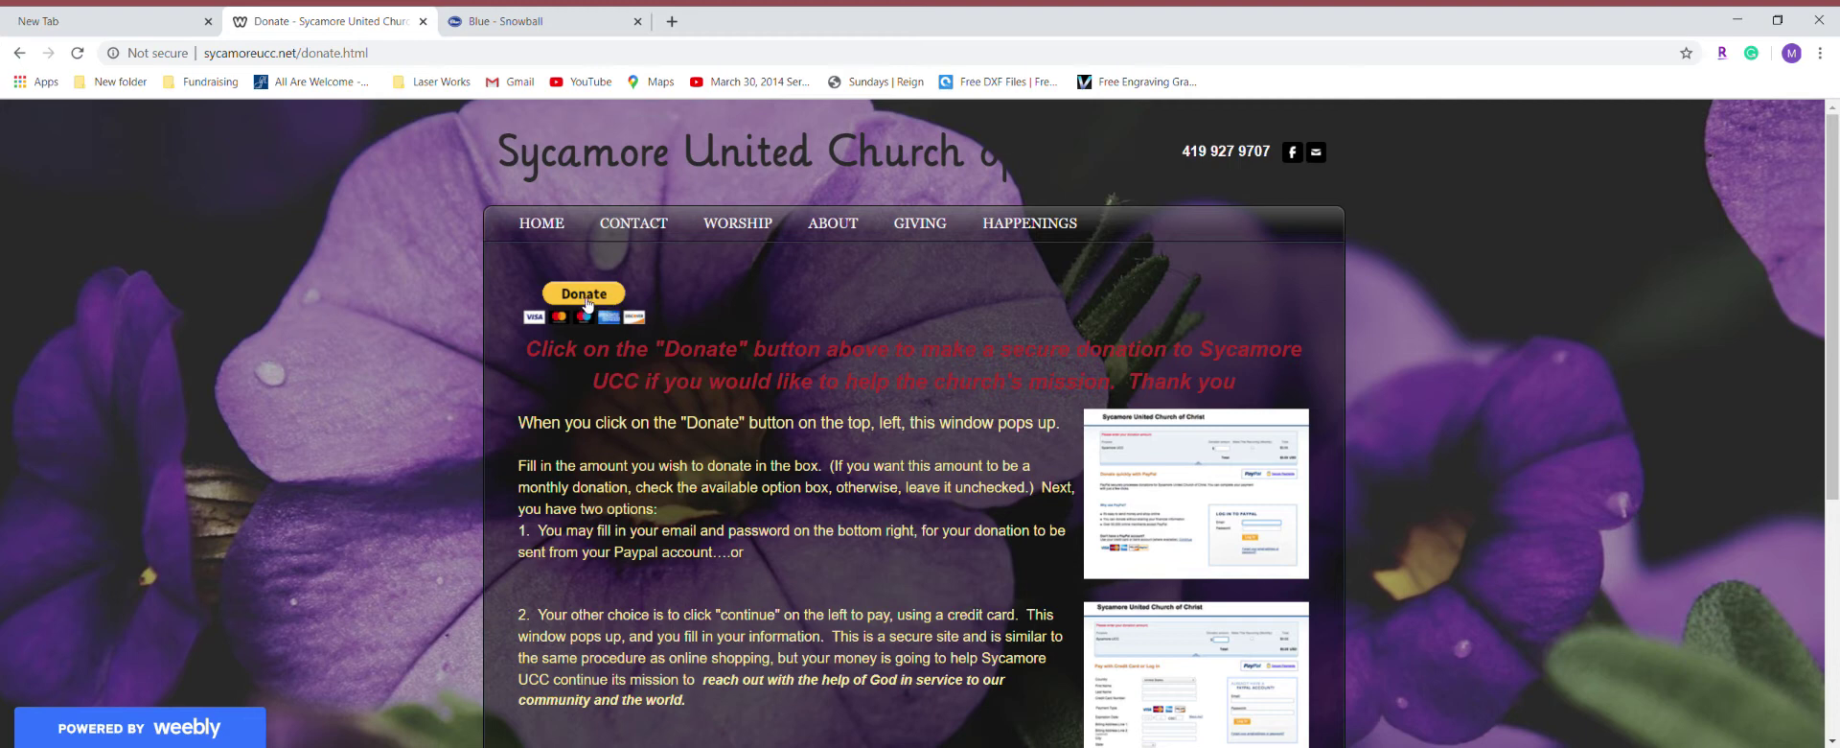
Step: Start the PayPal donation and tick the 'I'm not a robot' reCAPTCHA box
left_click(590, 300)
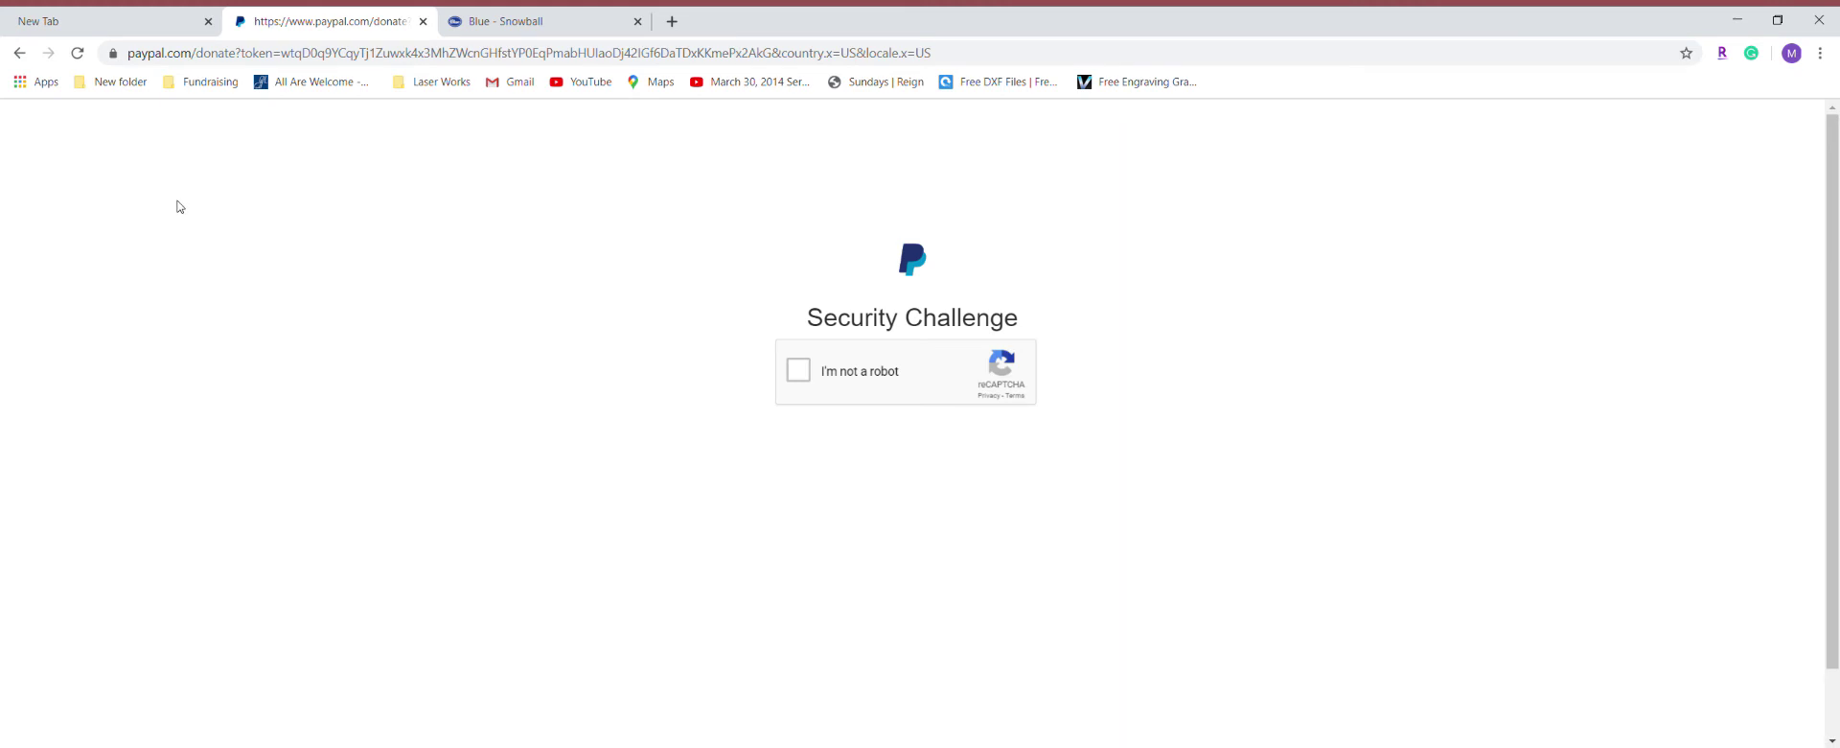
left_click(799, 371)
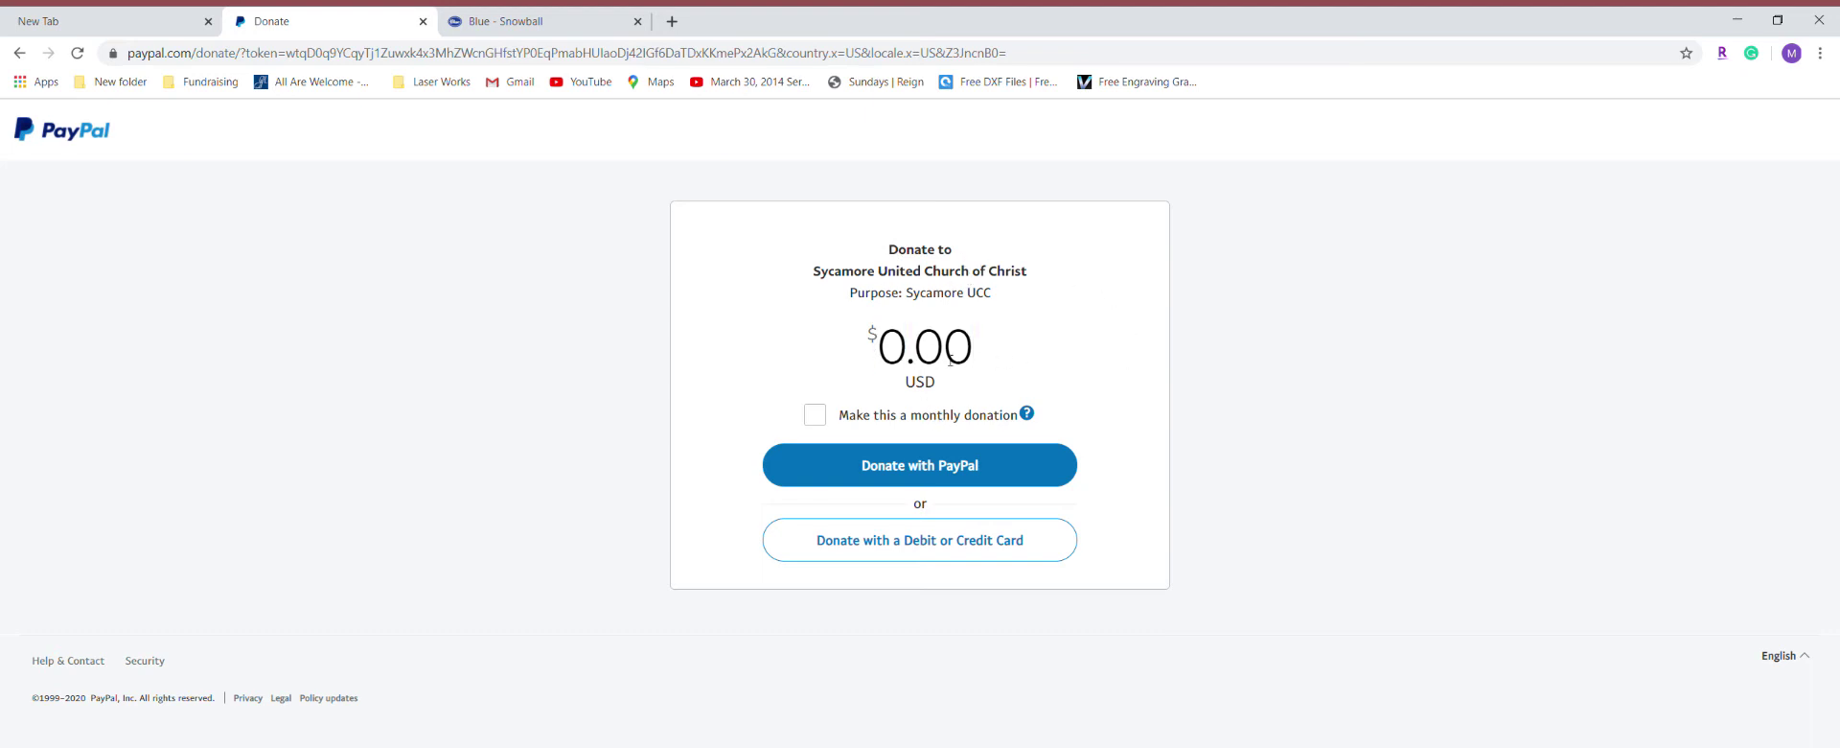
Step: Replace the 0.00 donation amount with 1.00
left_click_drag(863, 357, 909, 357)
type("1.")
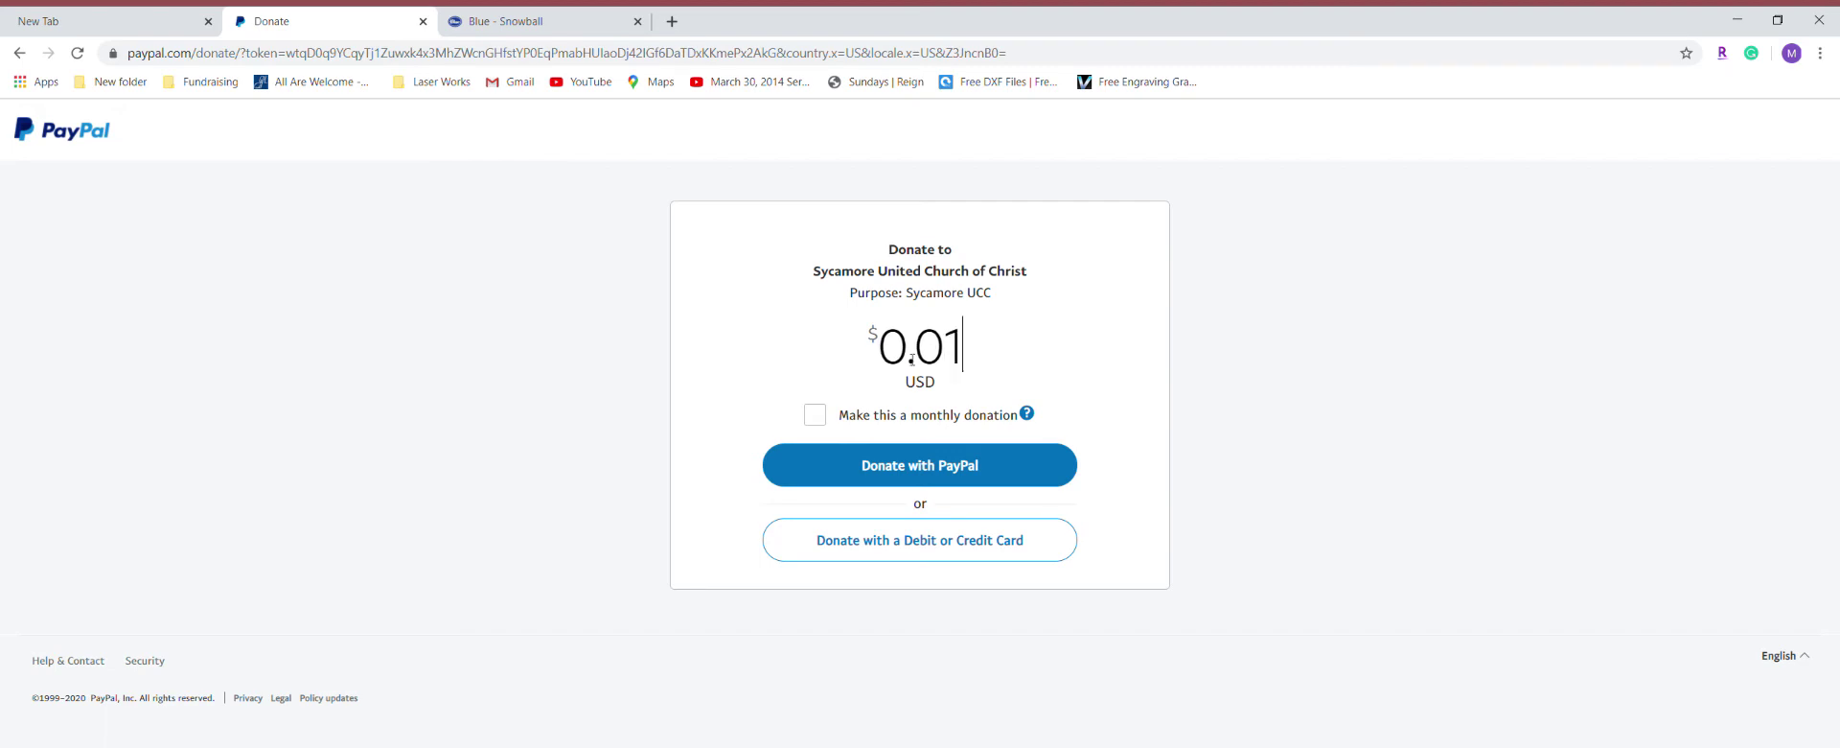
type("00")
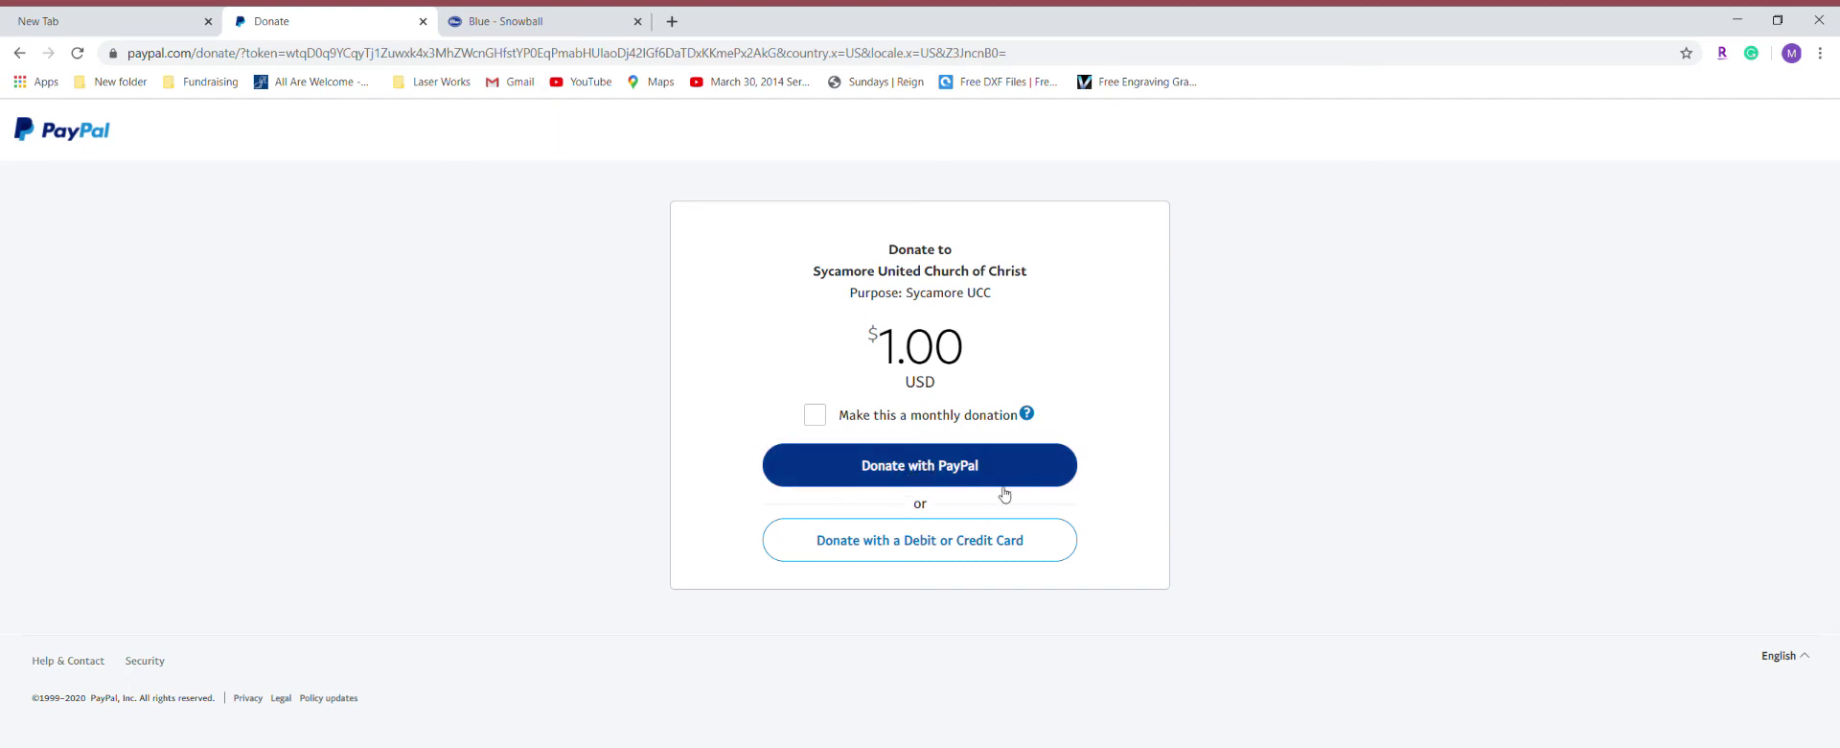
Step: Choose Donate with PayPal and sign in with the account e-mail address
left_click(934, 480)
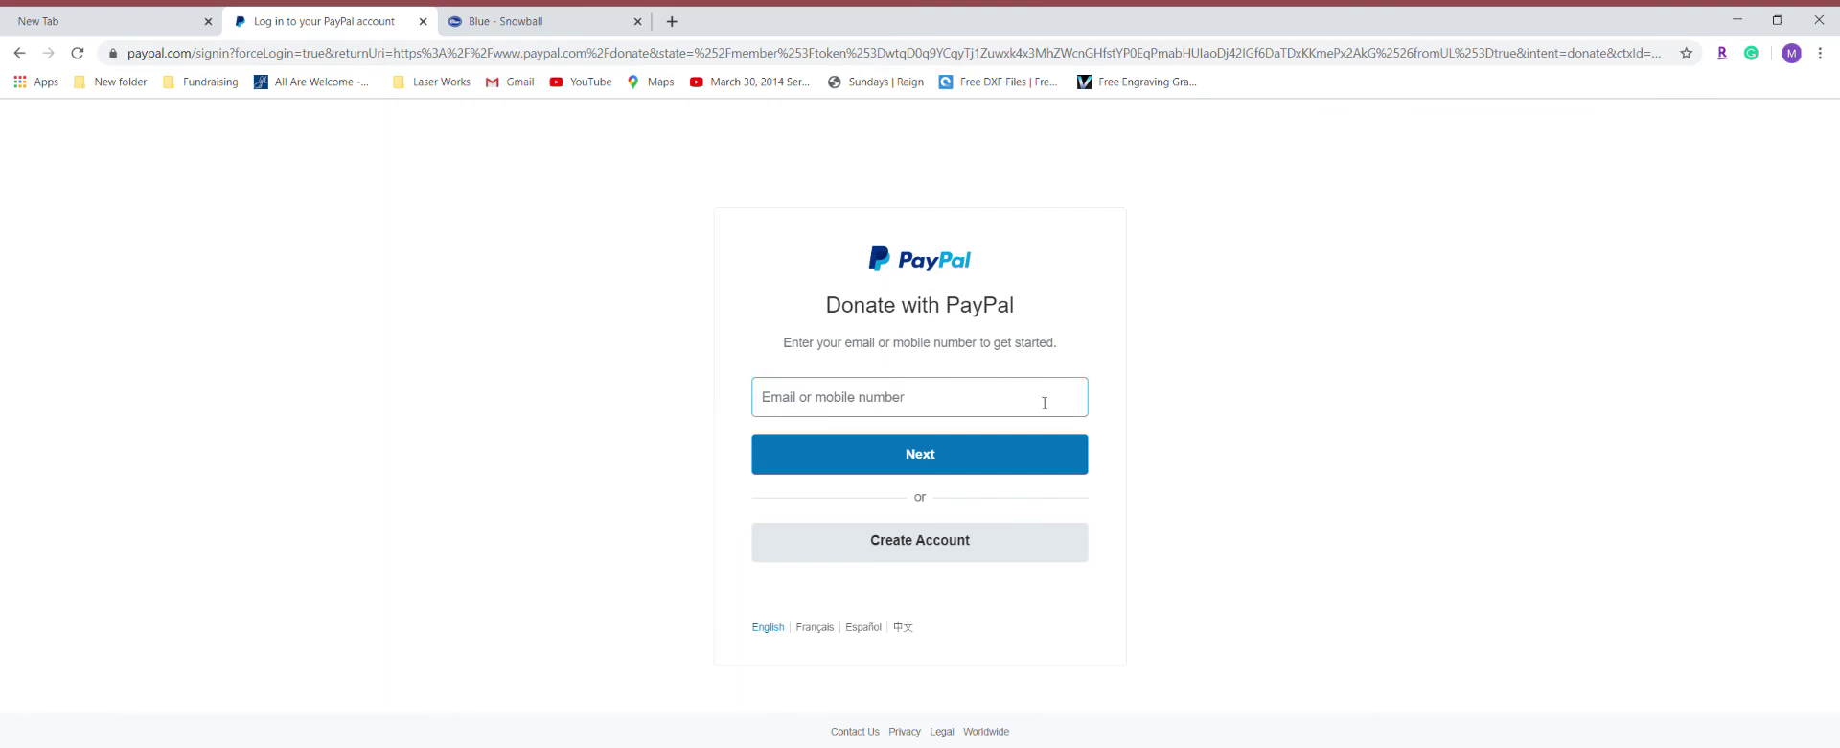
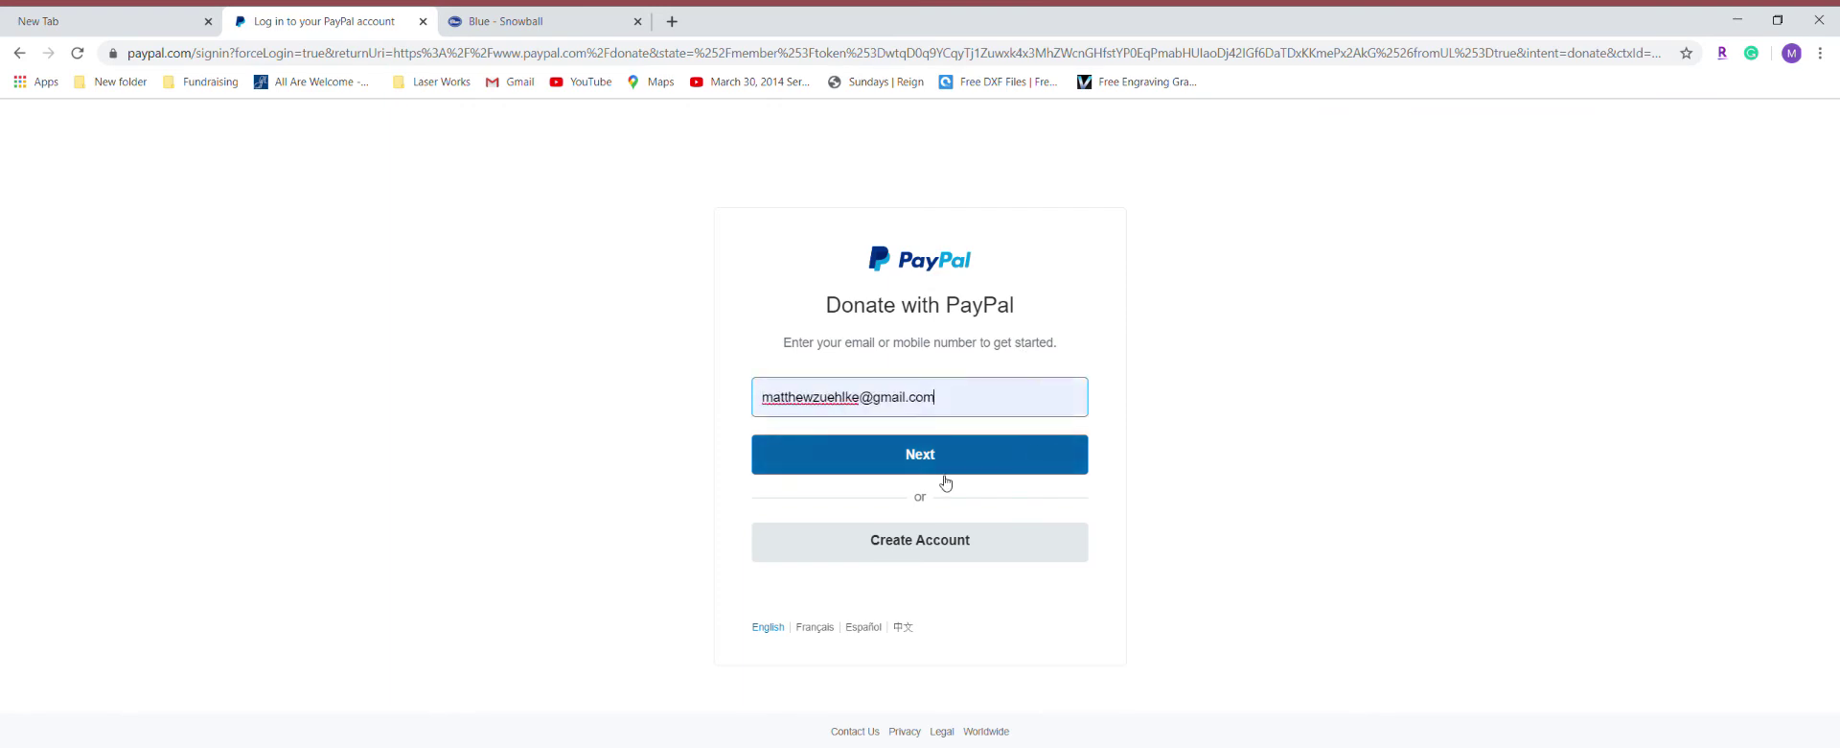
left_click(944, 460)
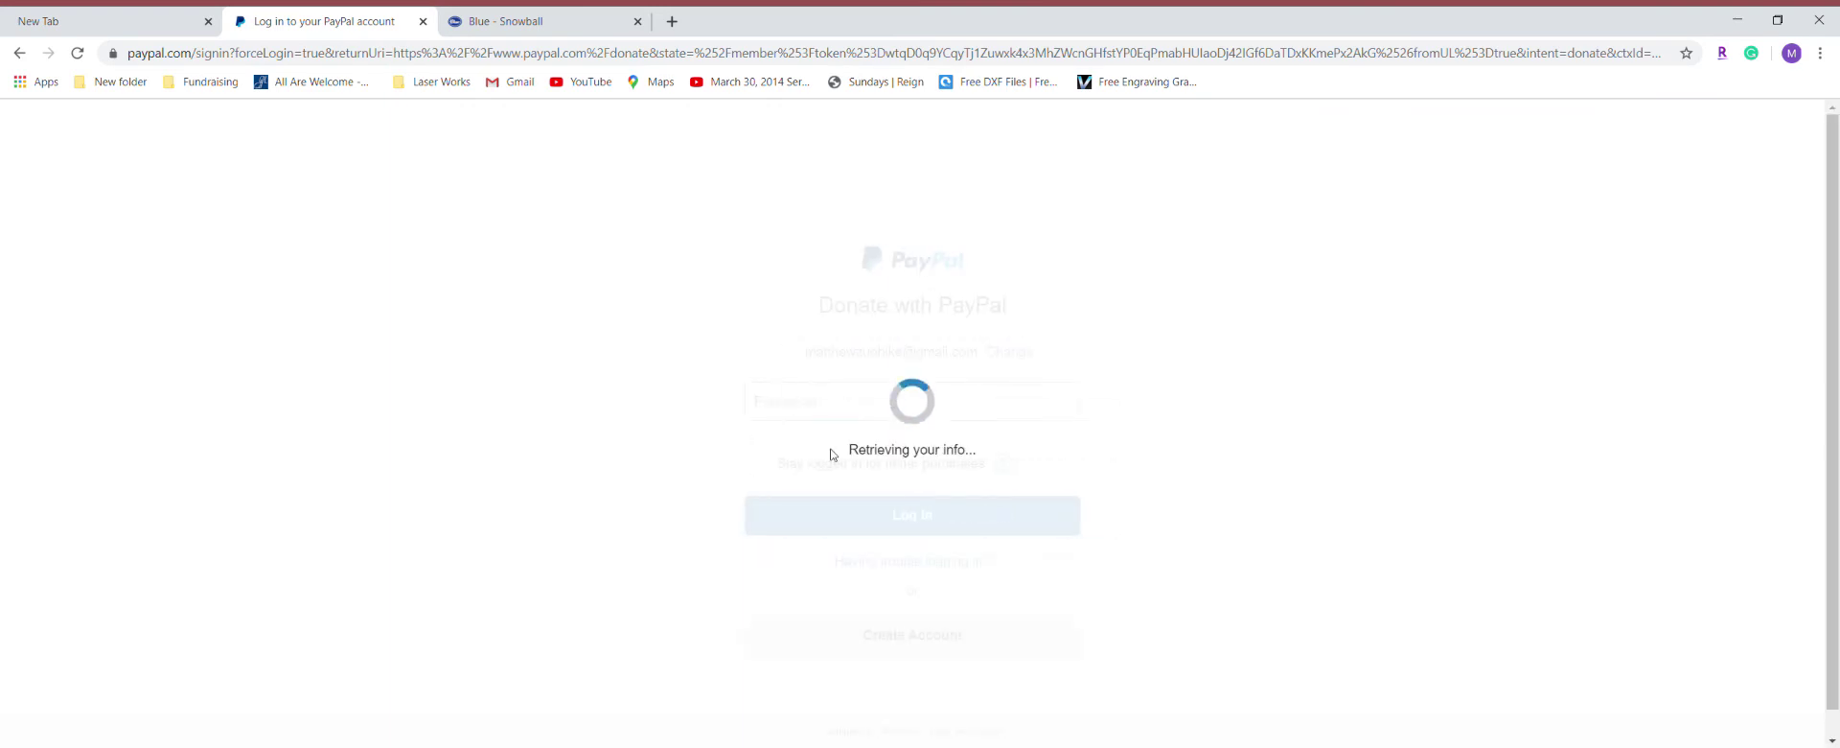
left_click(904, 538)
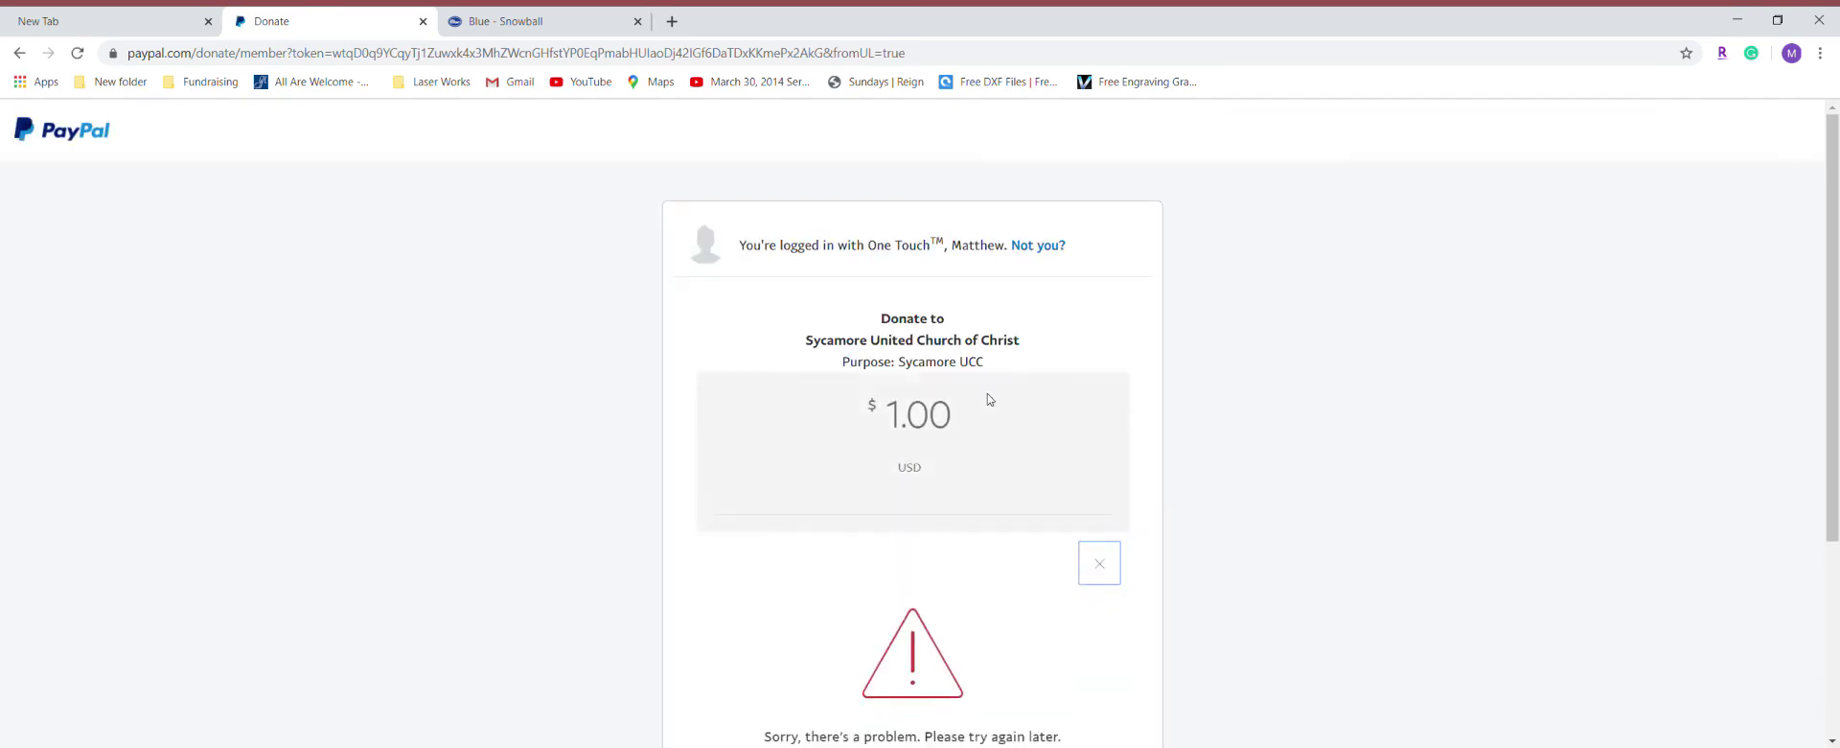
Step: Dismiss the problem error and continue the $1.00 donation
left_click(1103, 406)
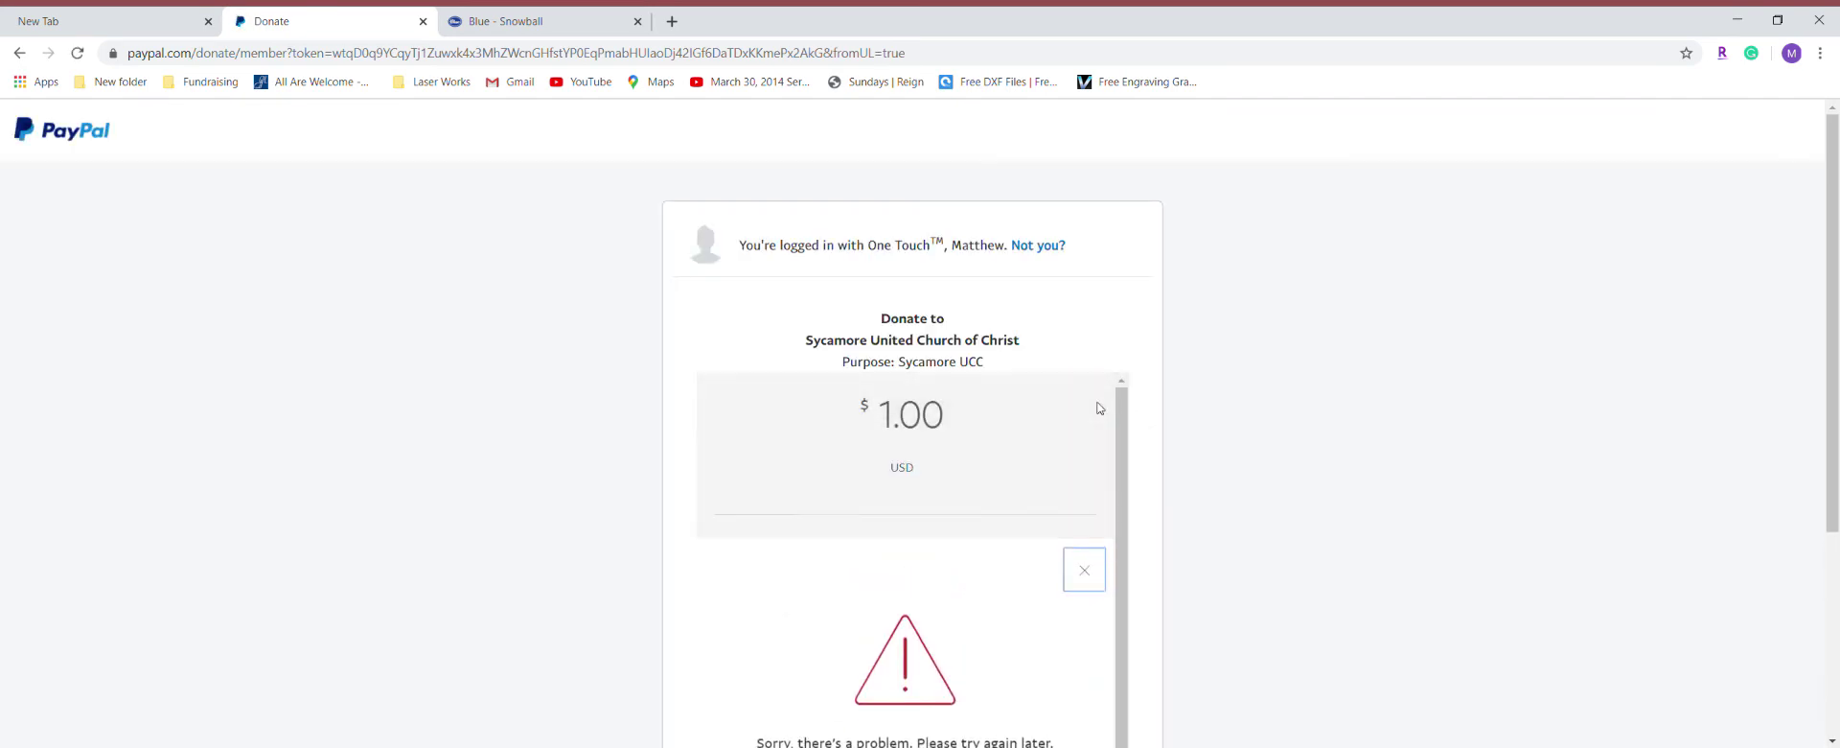
scroll(945, 596, "down", 3)
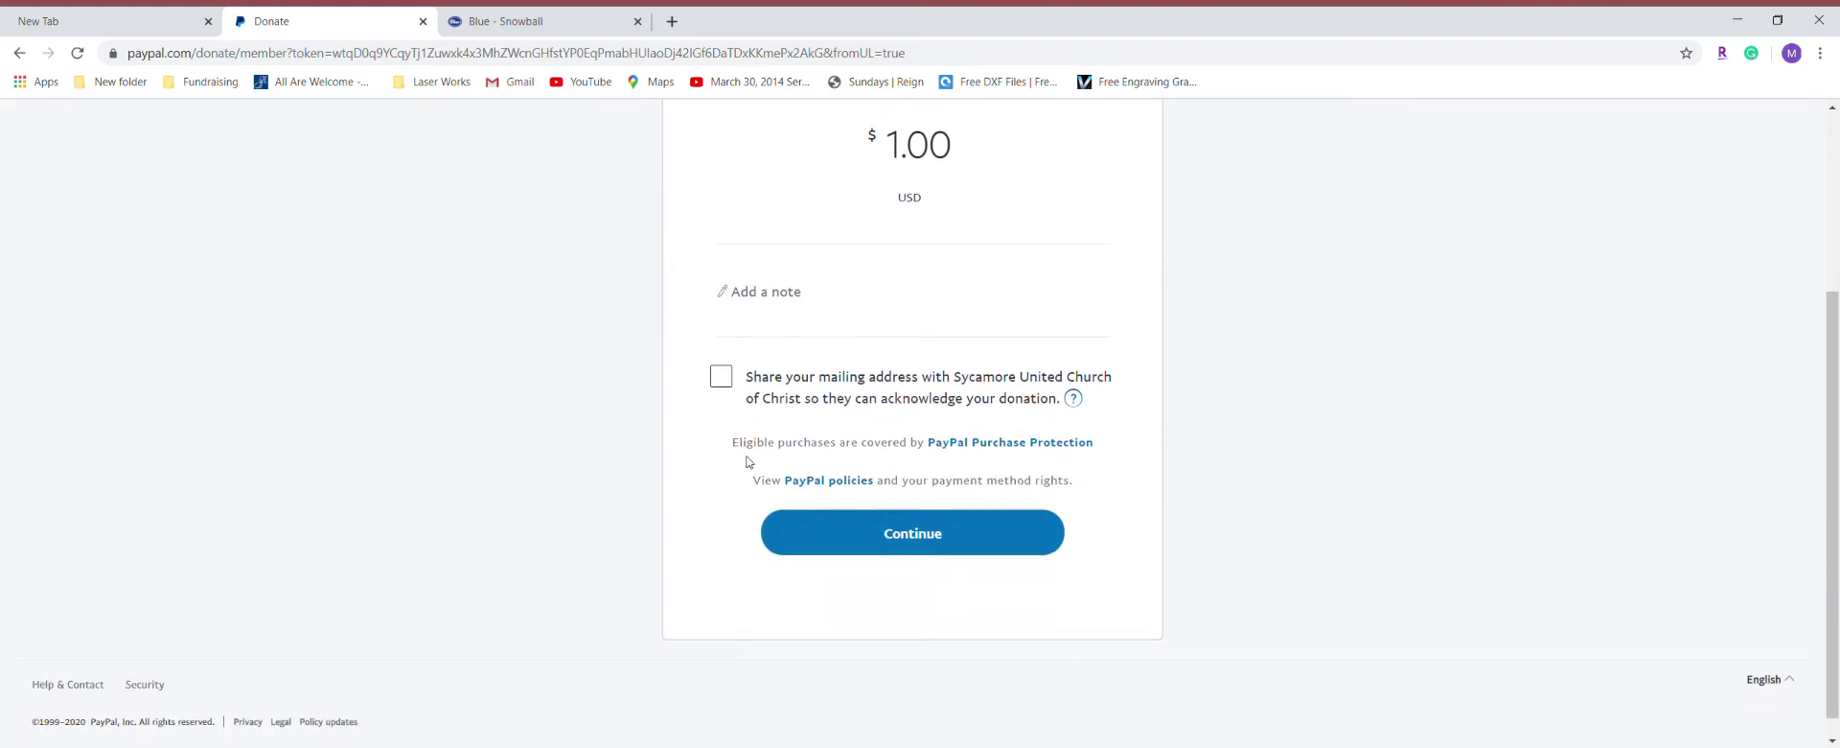
scroll(943, 458, "up", 1)
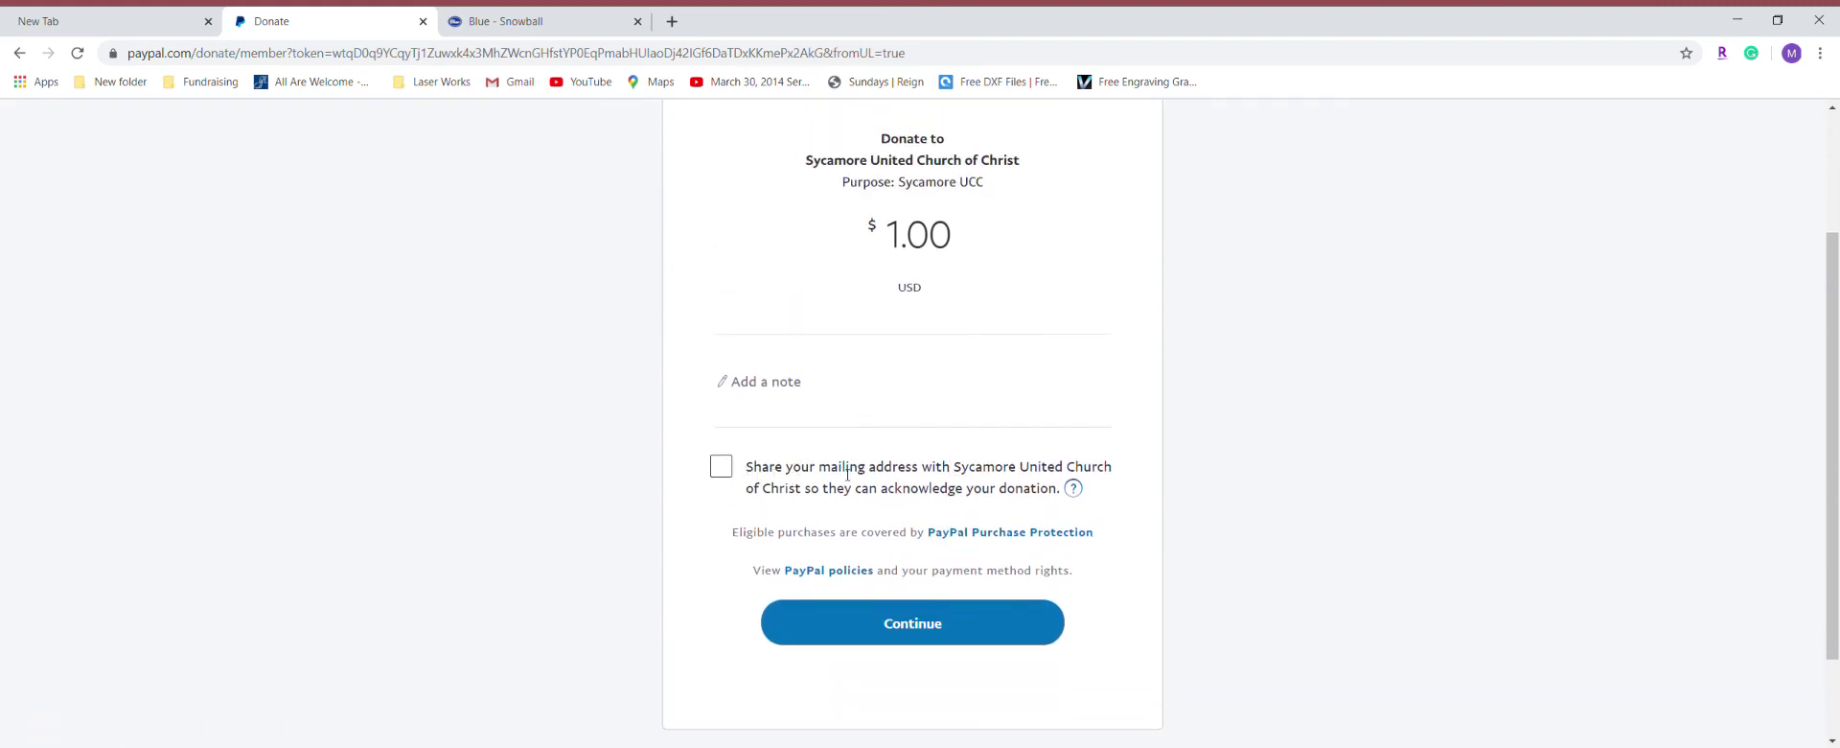
left_click(878, 615)
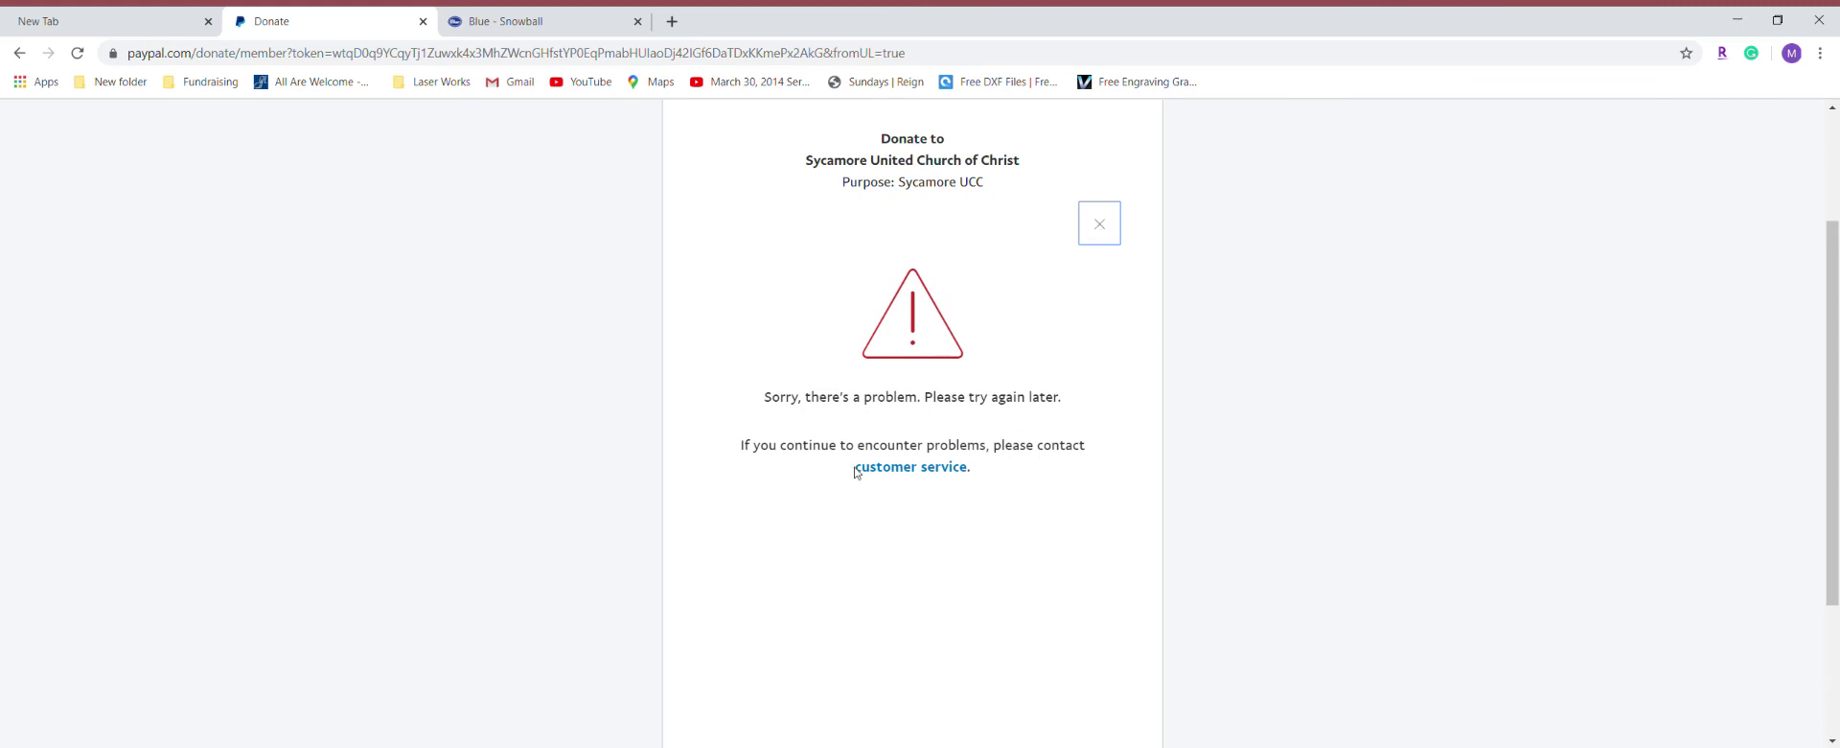
Step: Close the recurring error repeatedly and retry continuing the $1.00 donation
left_click(1100, 227)
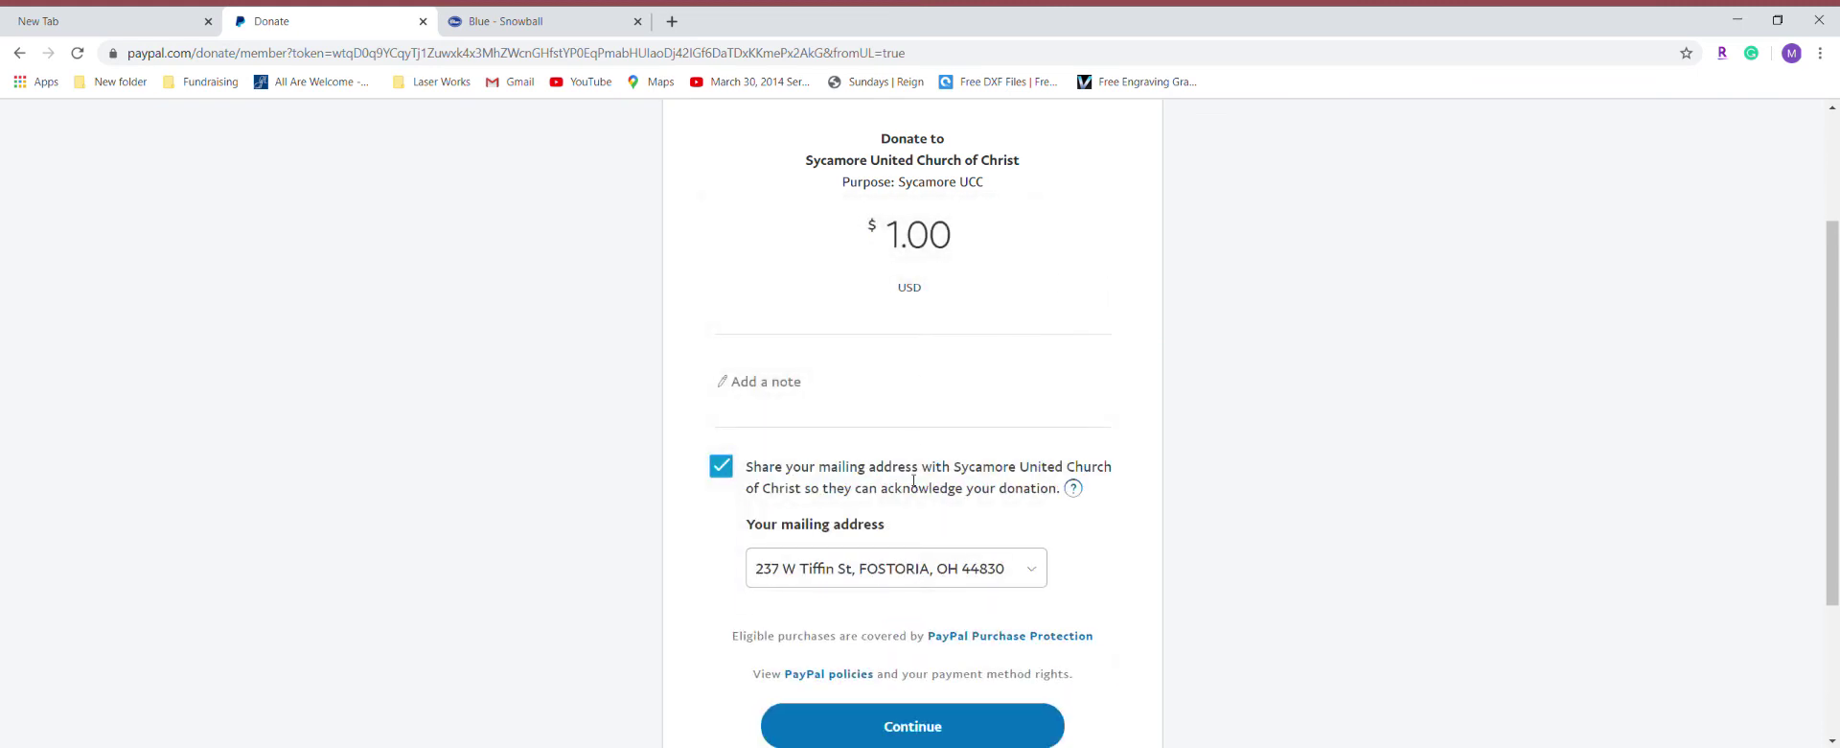
scroll(913, 481, "down", 1)
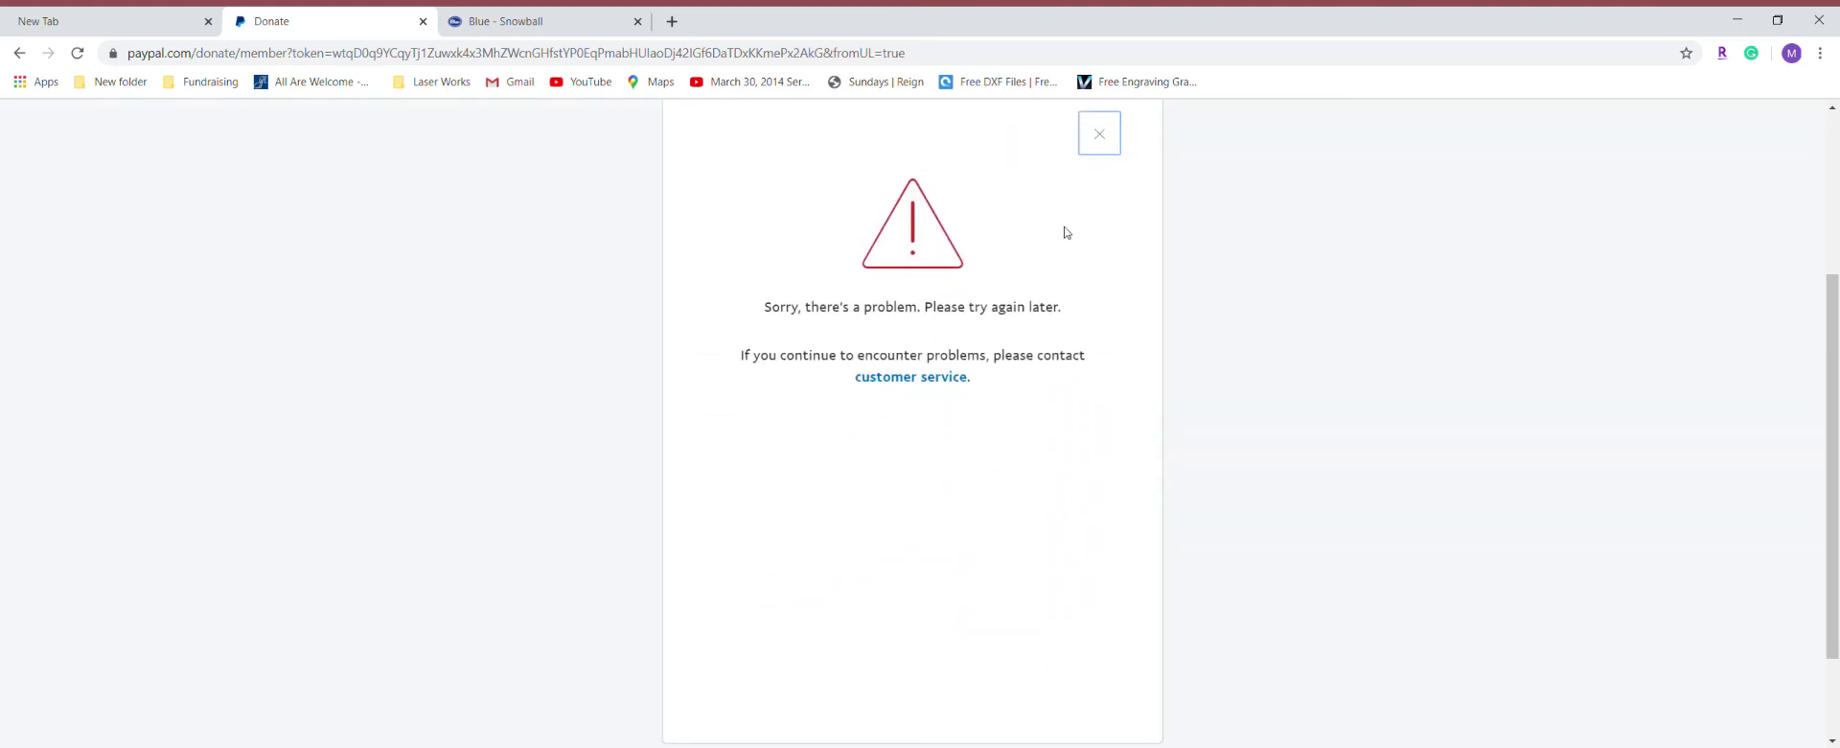
left_click(1099, 134)
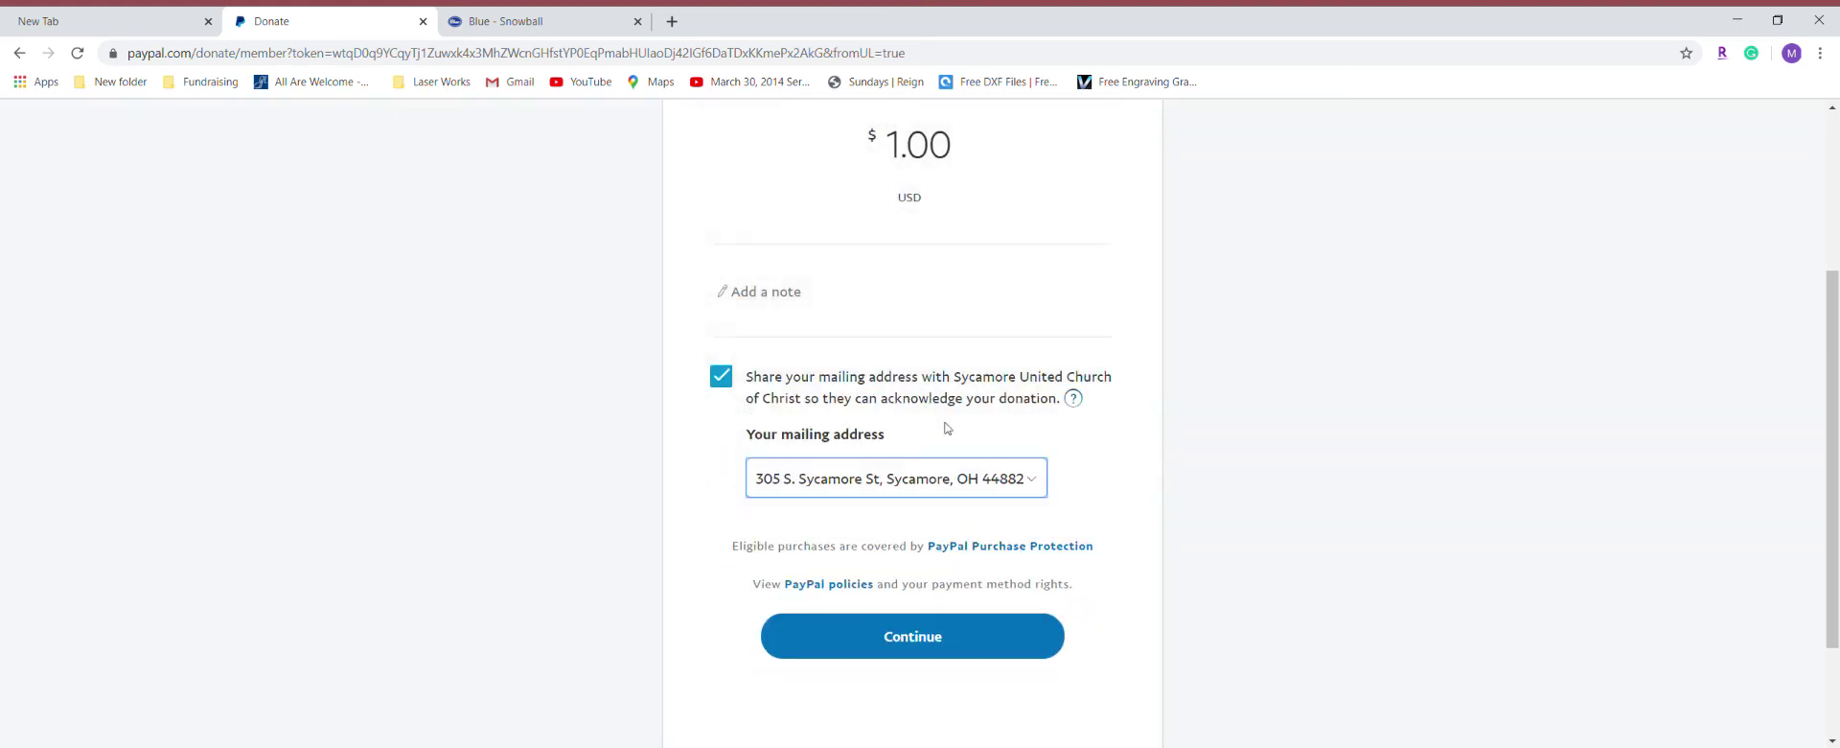
left_click(907, 639)
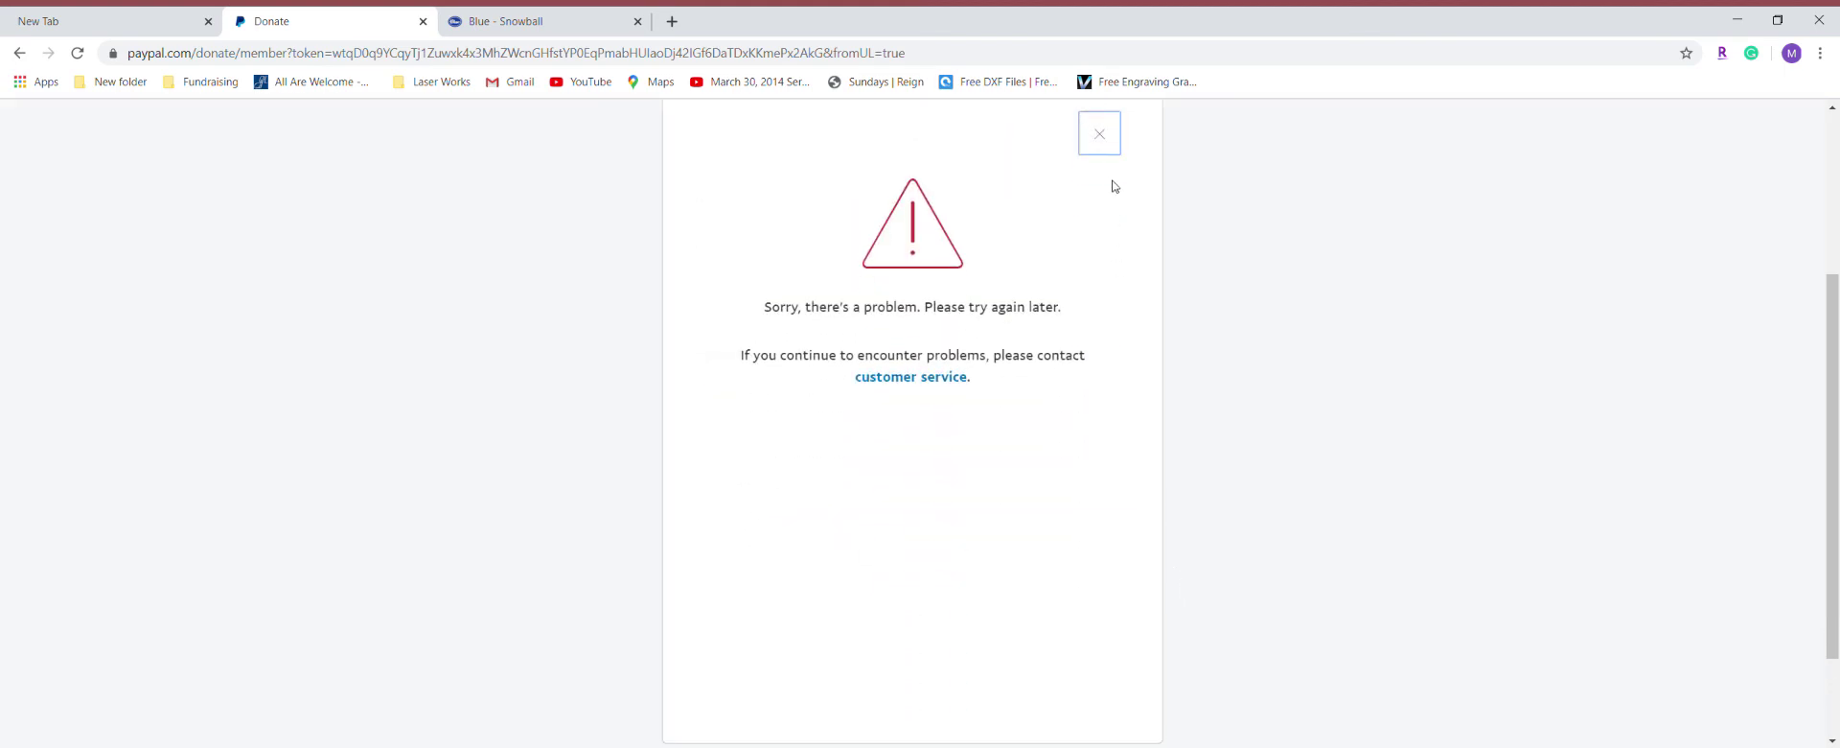
left_click(1102, 145)
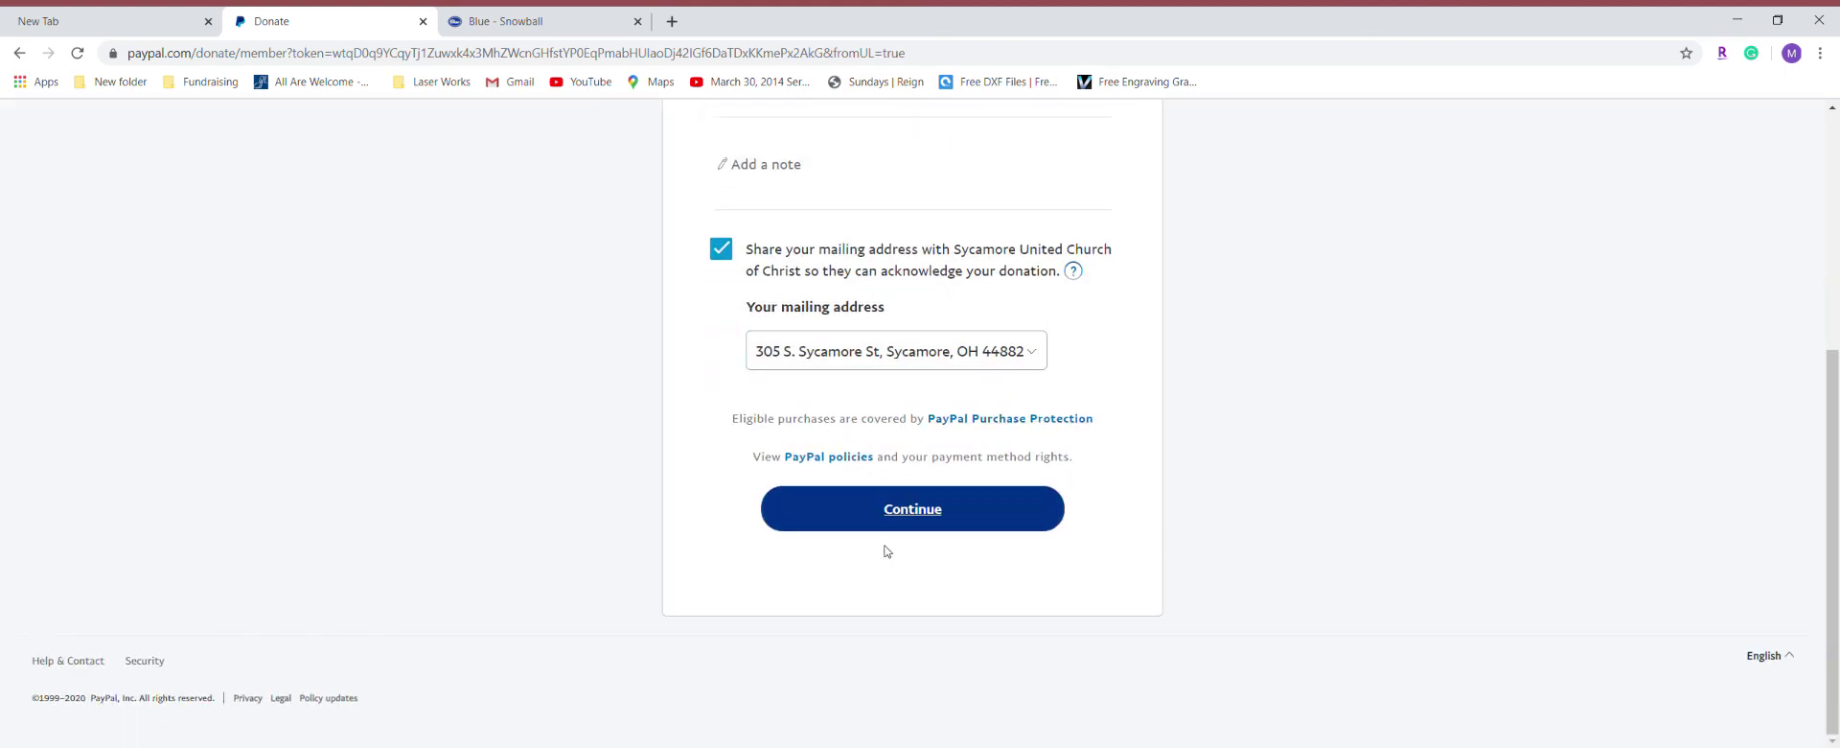
left_click(966, 529)
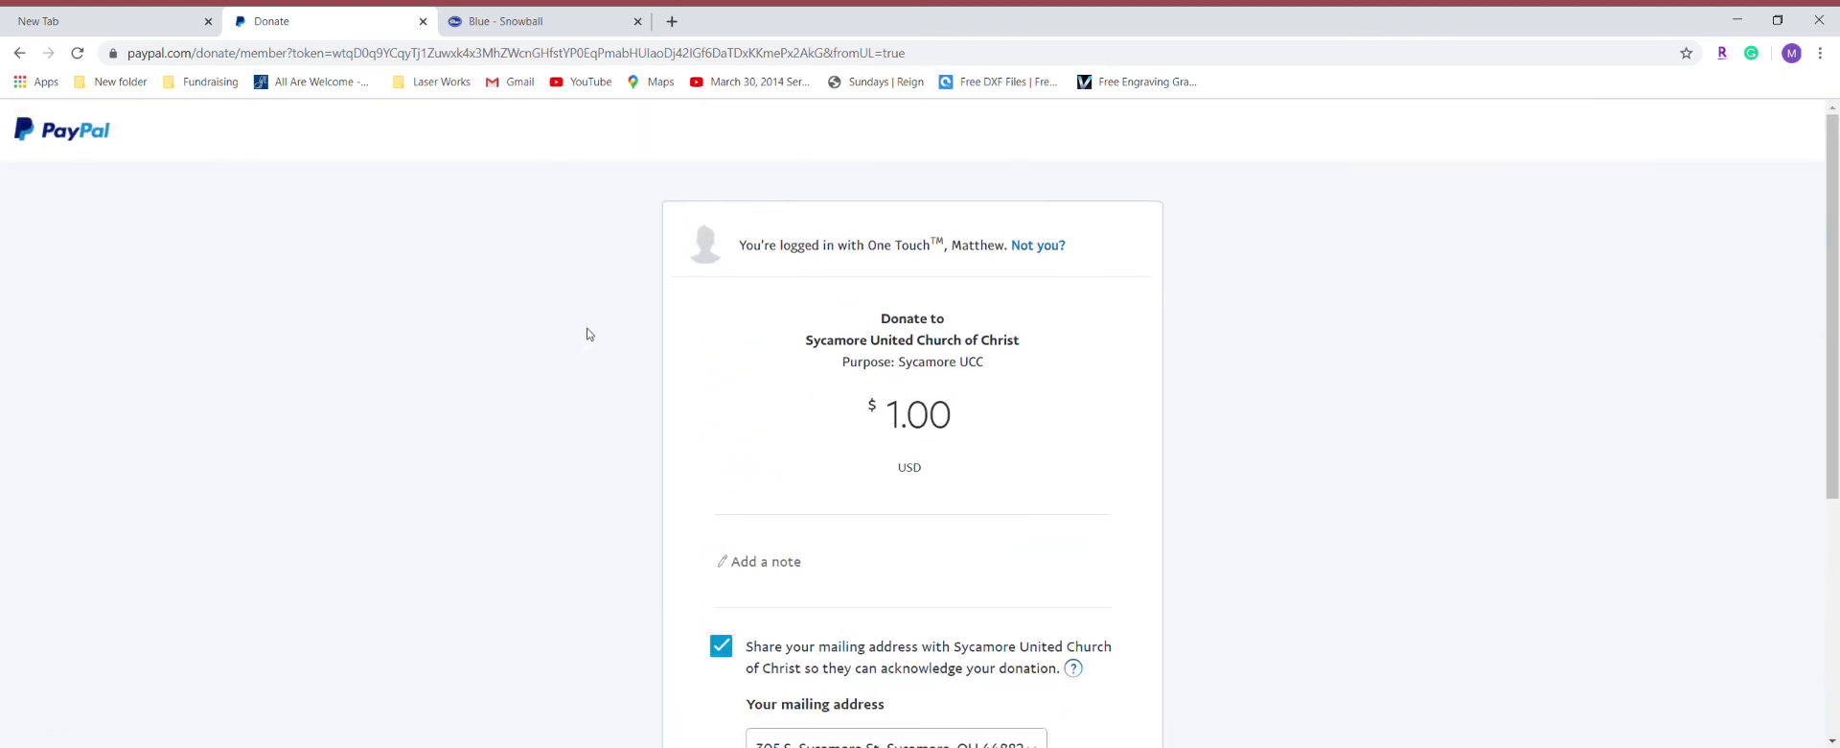
Step: Return to the church's donate page and press its PayPal Donate button again
left_click(18, 53)
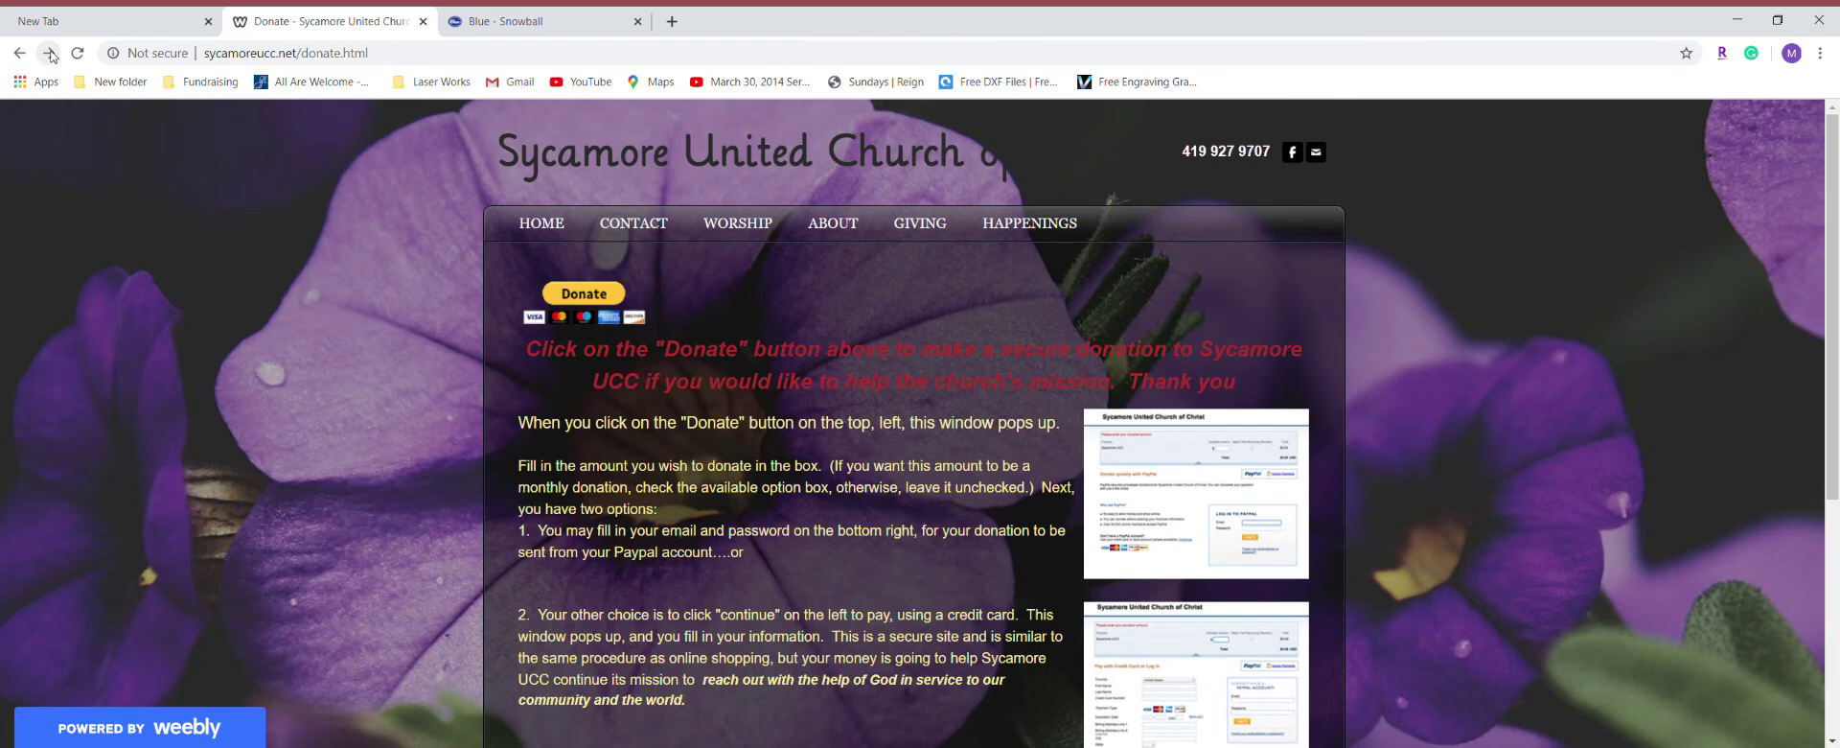
left_click(48, 54)
left_click(19, 53)
left_click(595, 298)
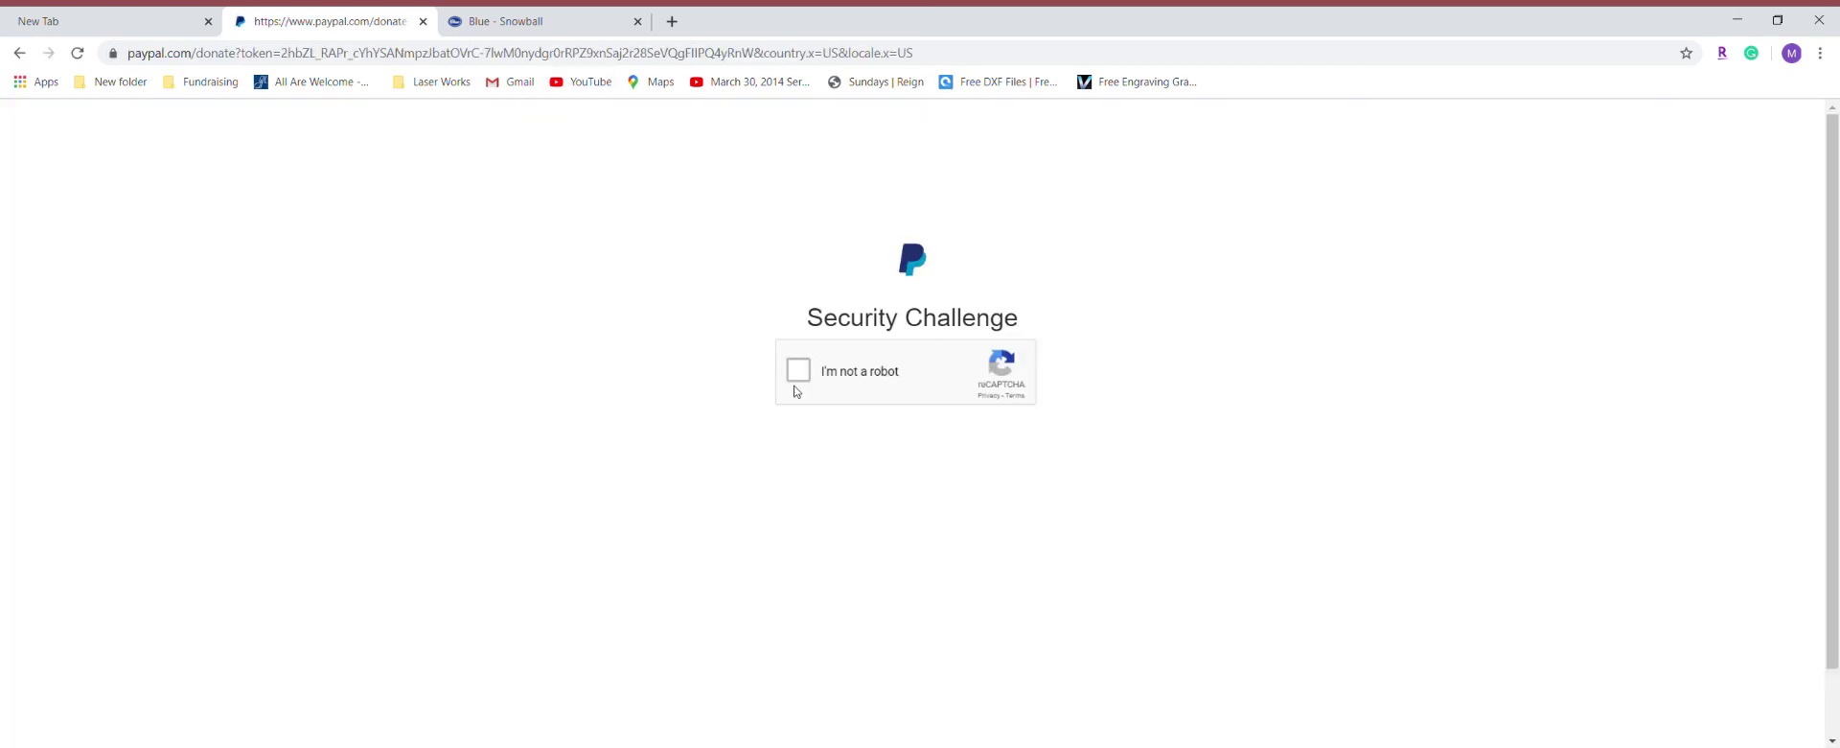
Step: Pass the reCAPTCHA, enter 1.00 as the amount, and submit it
left_click(795, 379)
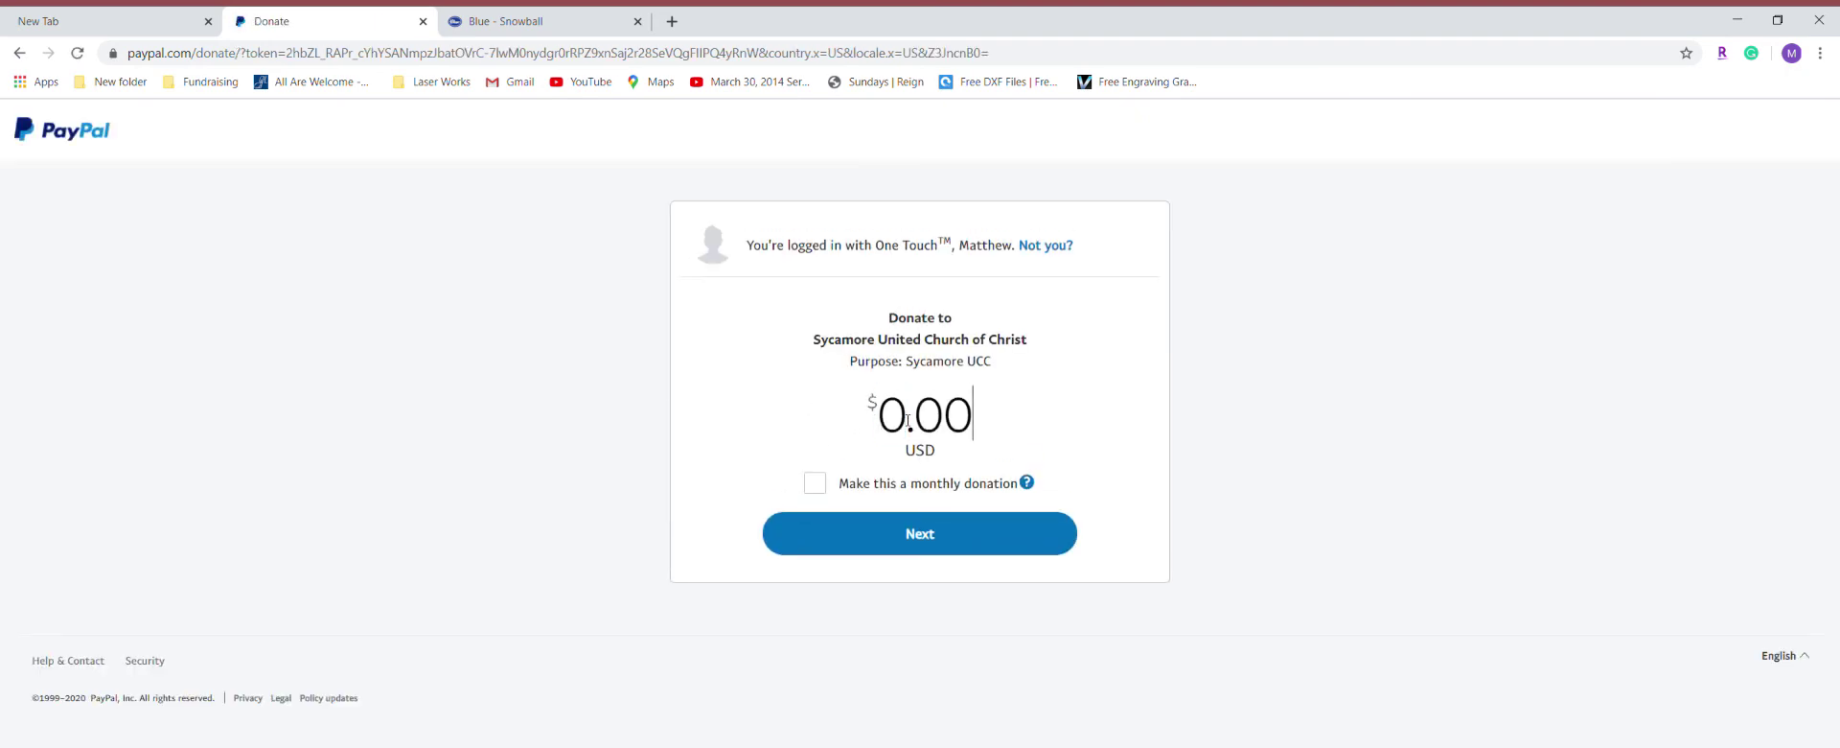
type("1.0")
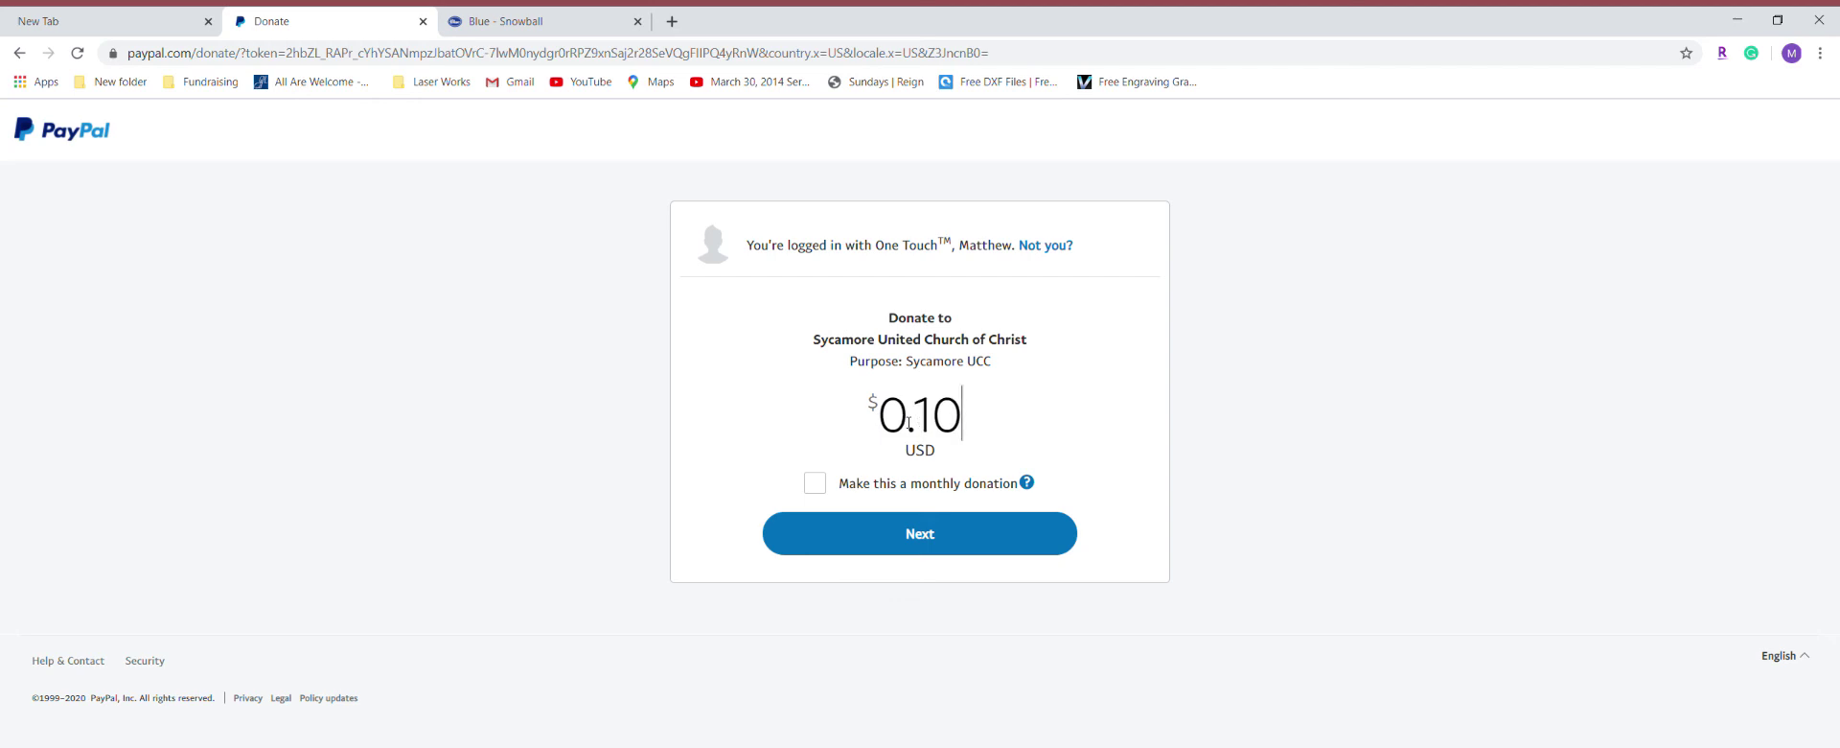
type("0")
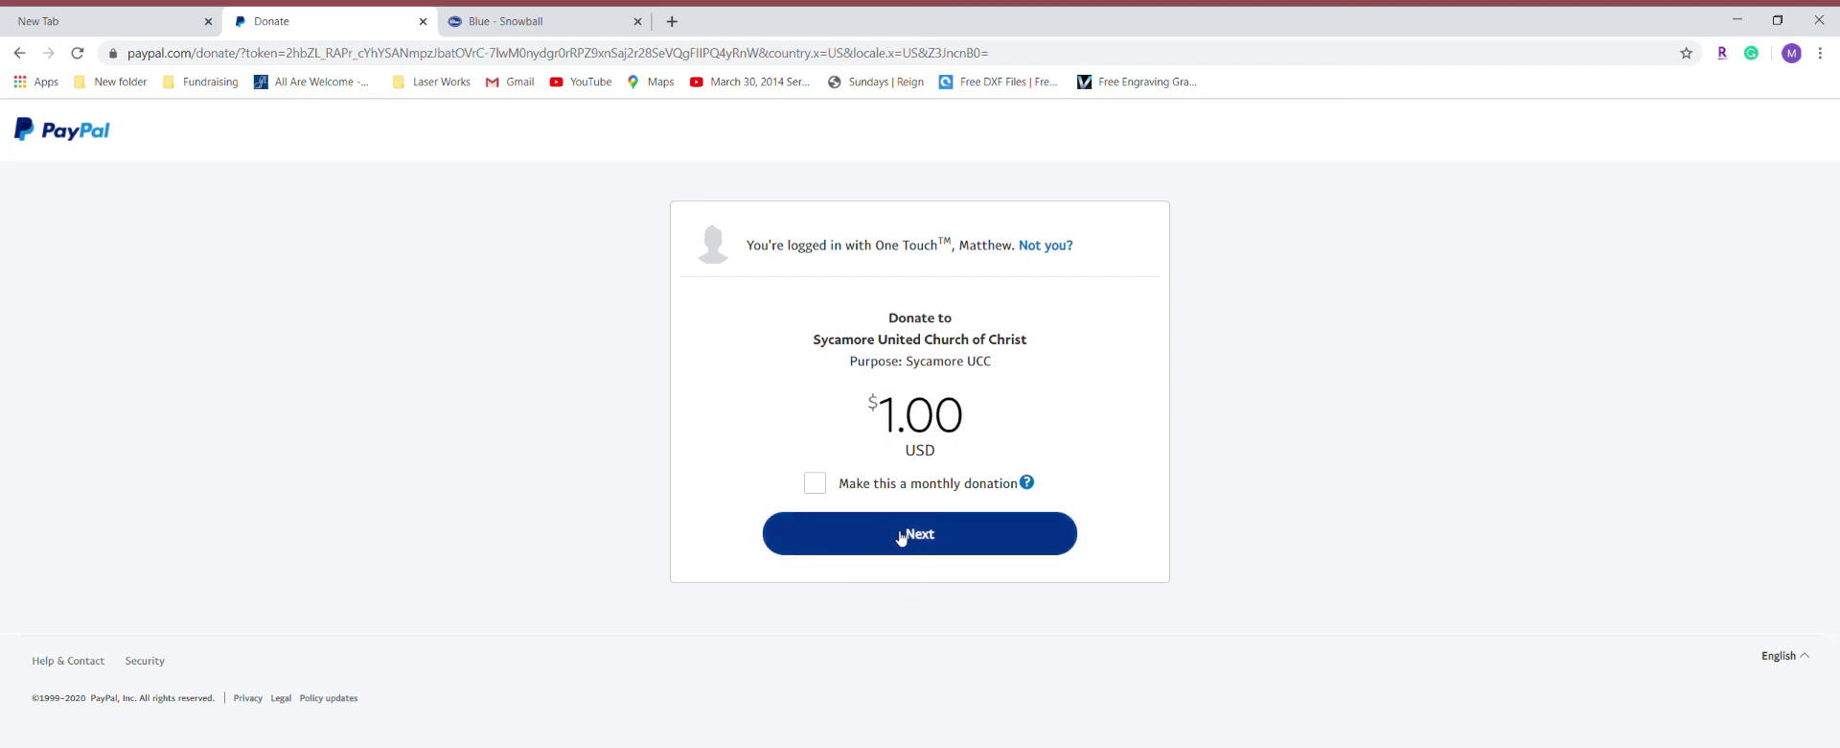
left_click(901, 536)
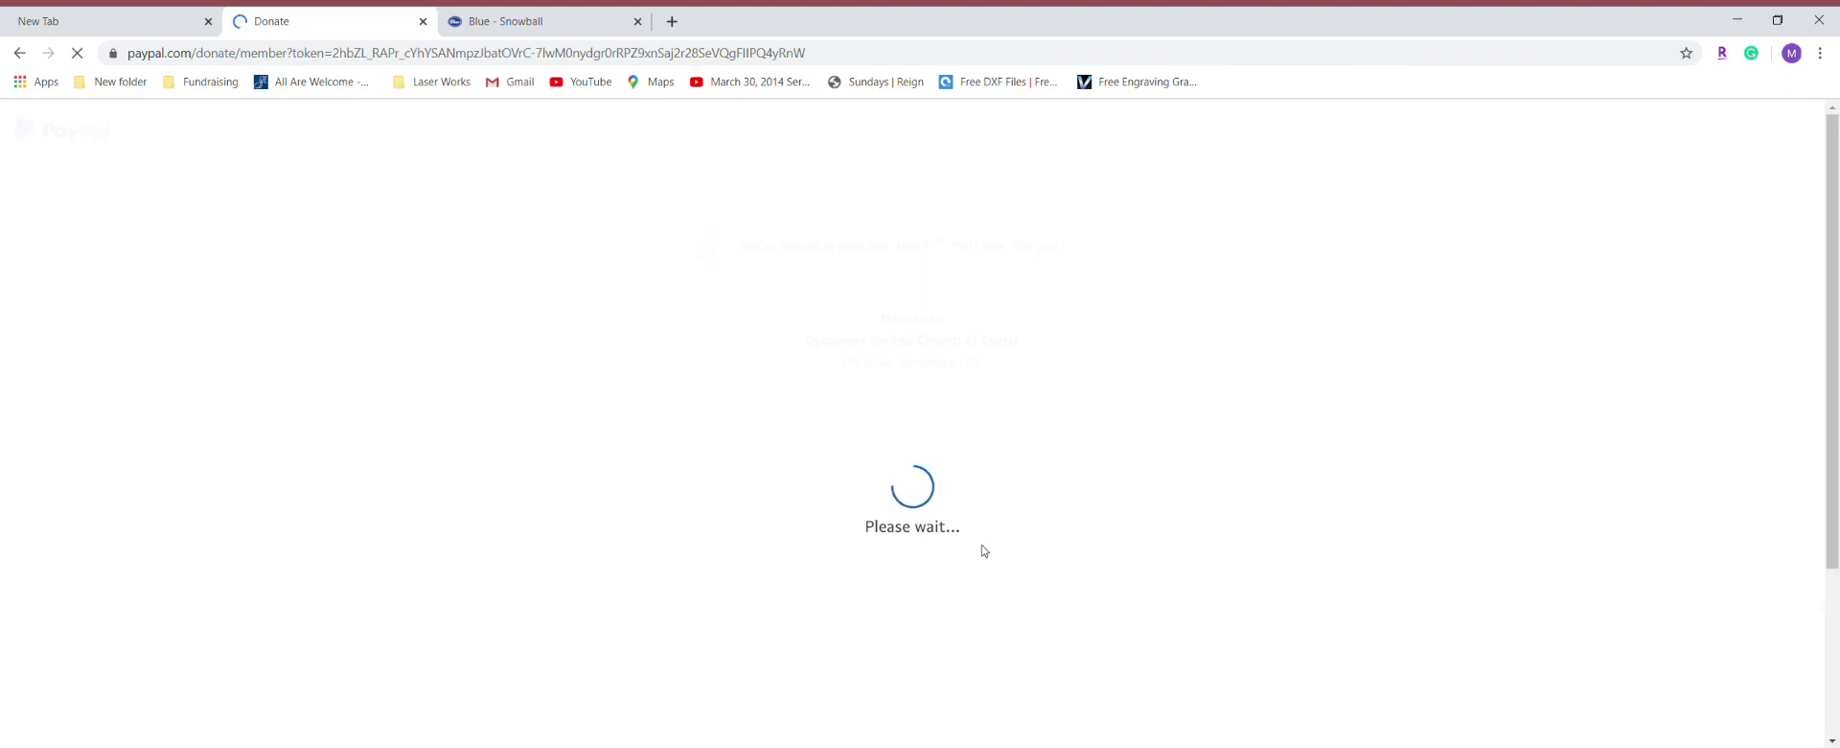
Step: Close the 'Sorry, there's a problem' panel and choose 'Not you?' to drop the remembered account
scroll(978, 547, "down", 3)
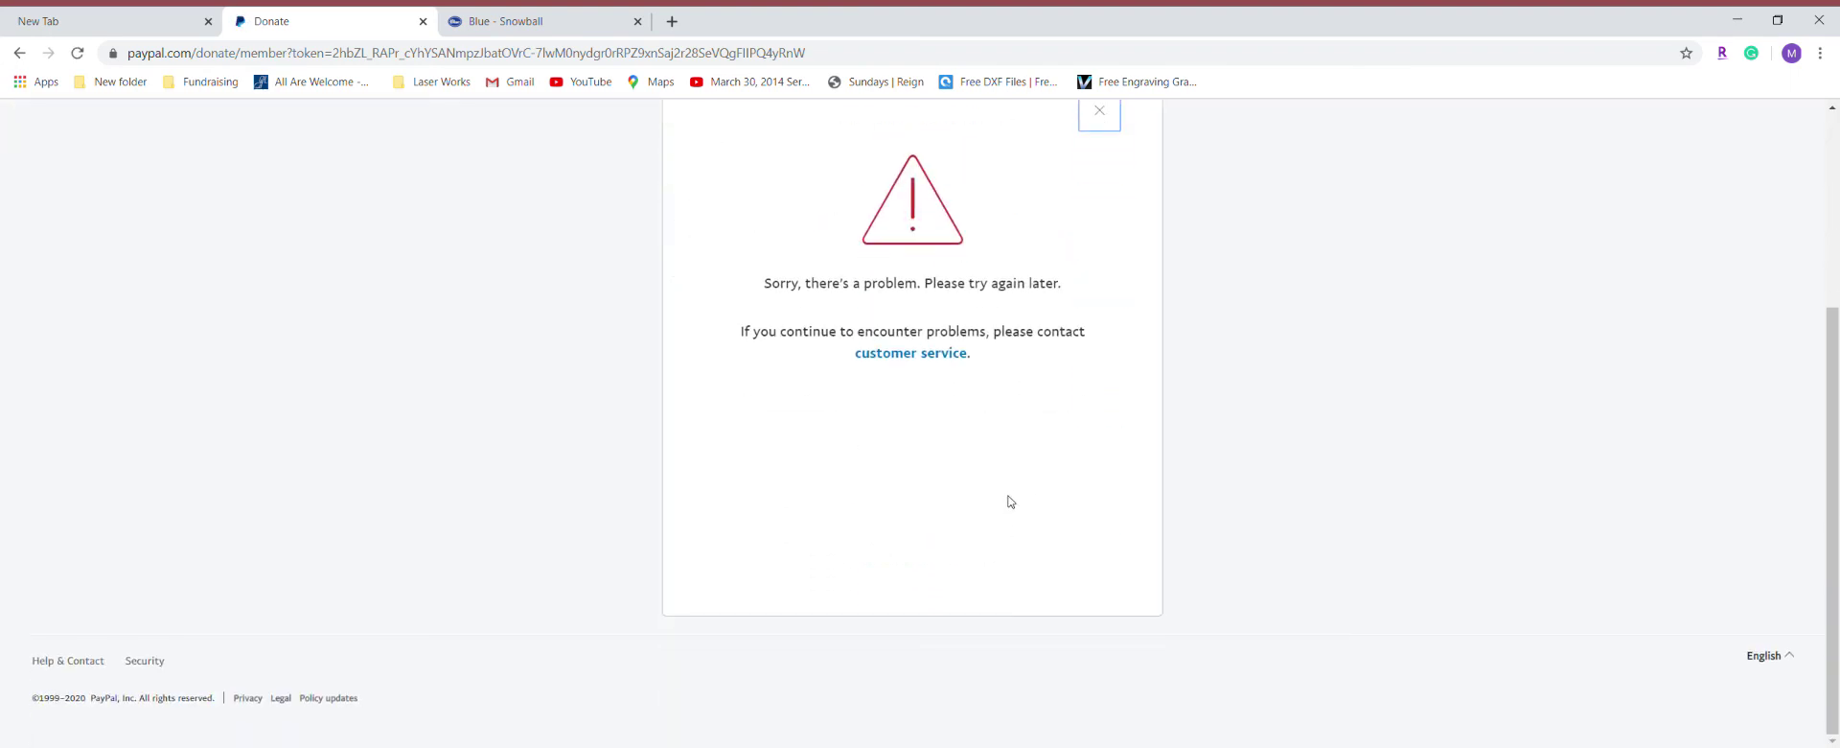
scroll(275, 580, "up", 3)
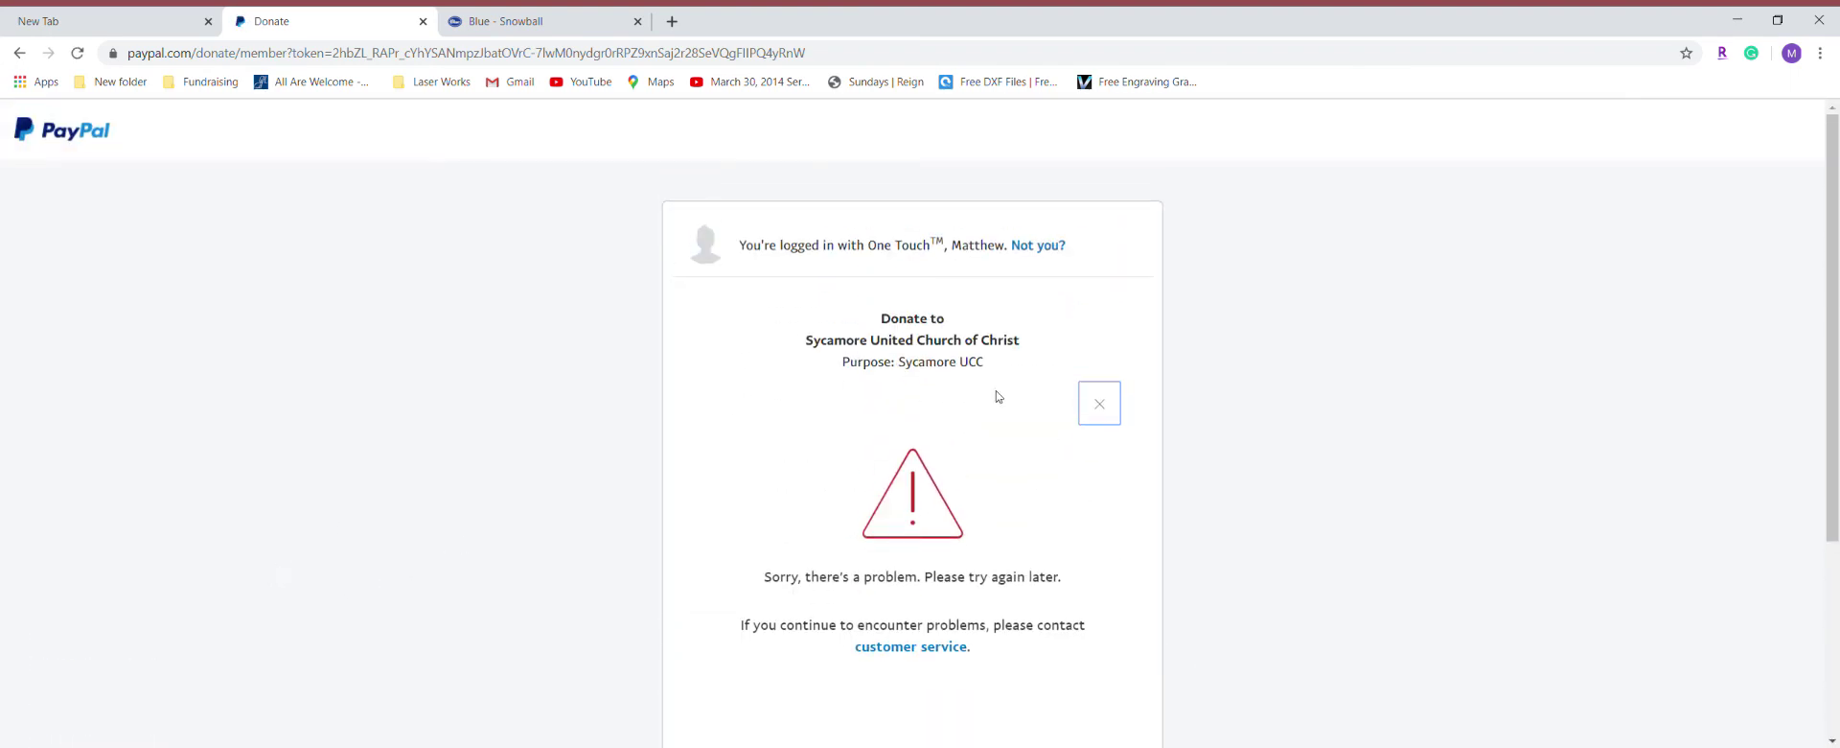
left_click(1114, 389)
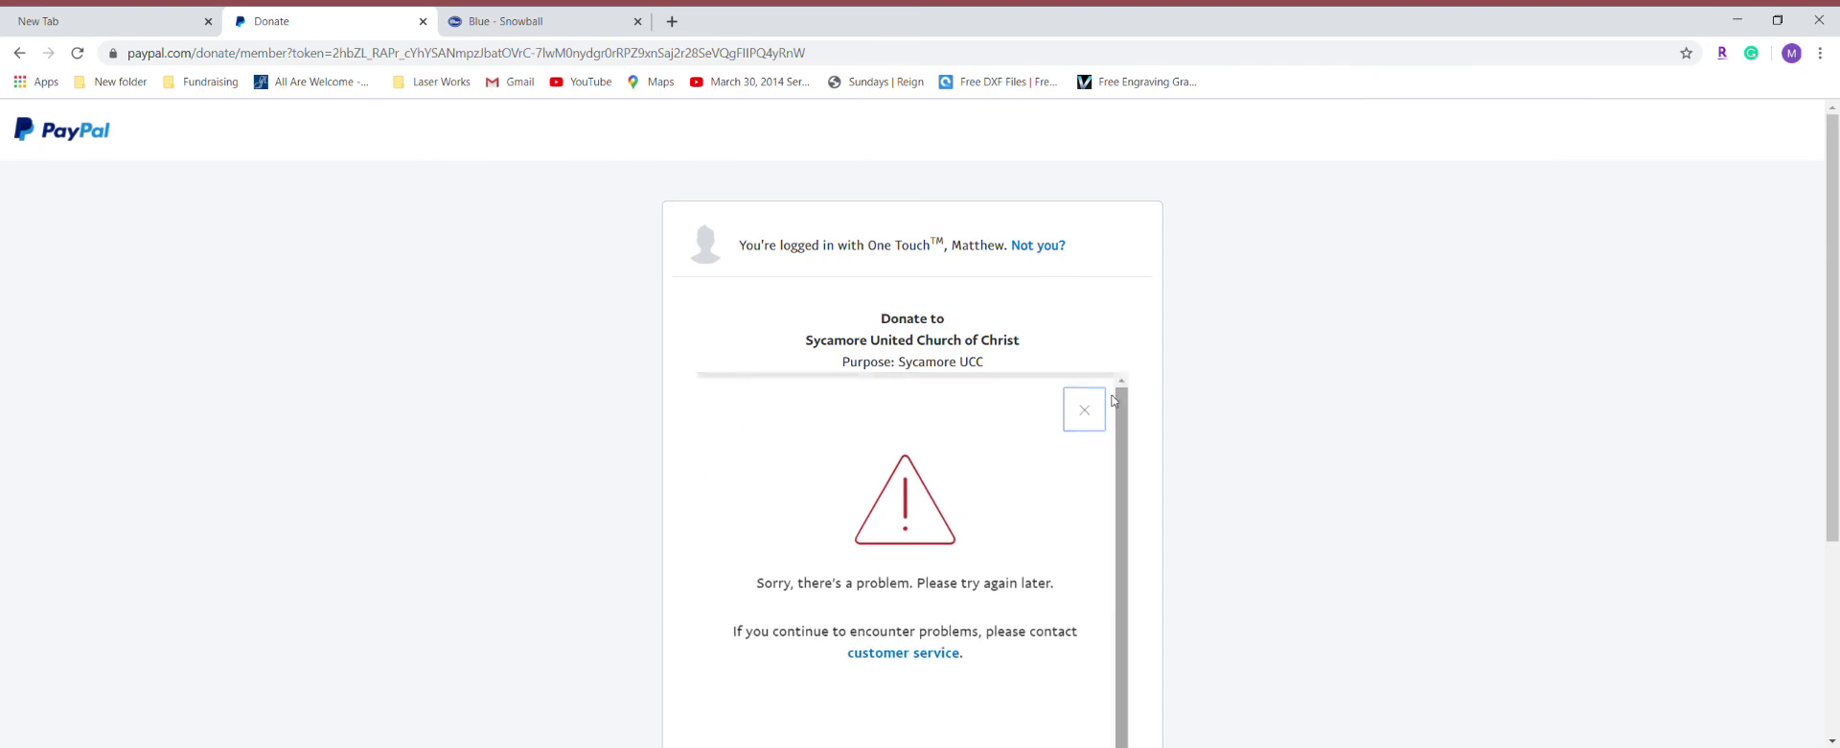
scroll(457, 470, "down", 3)
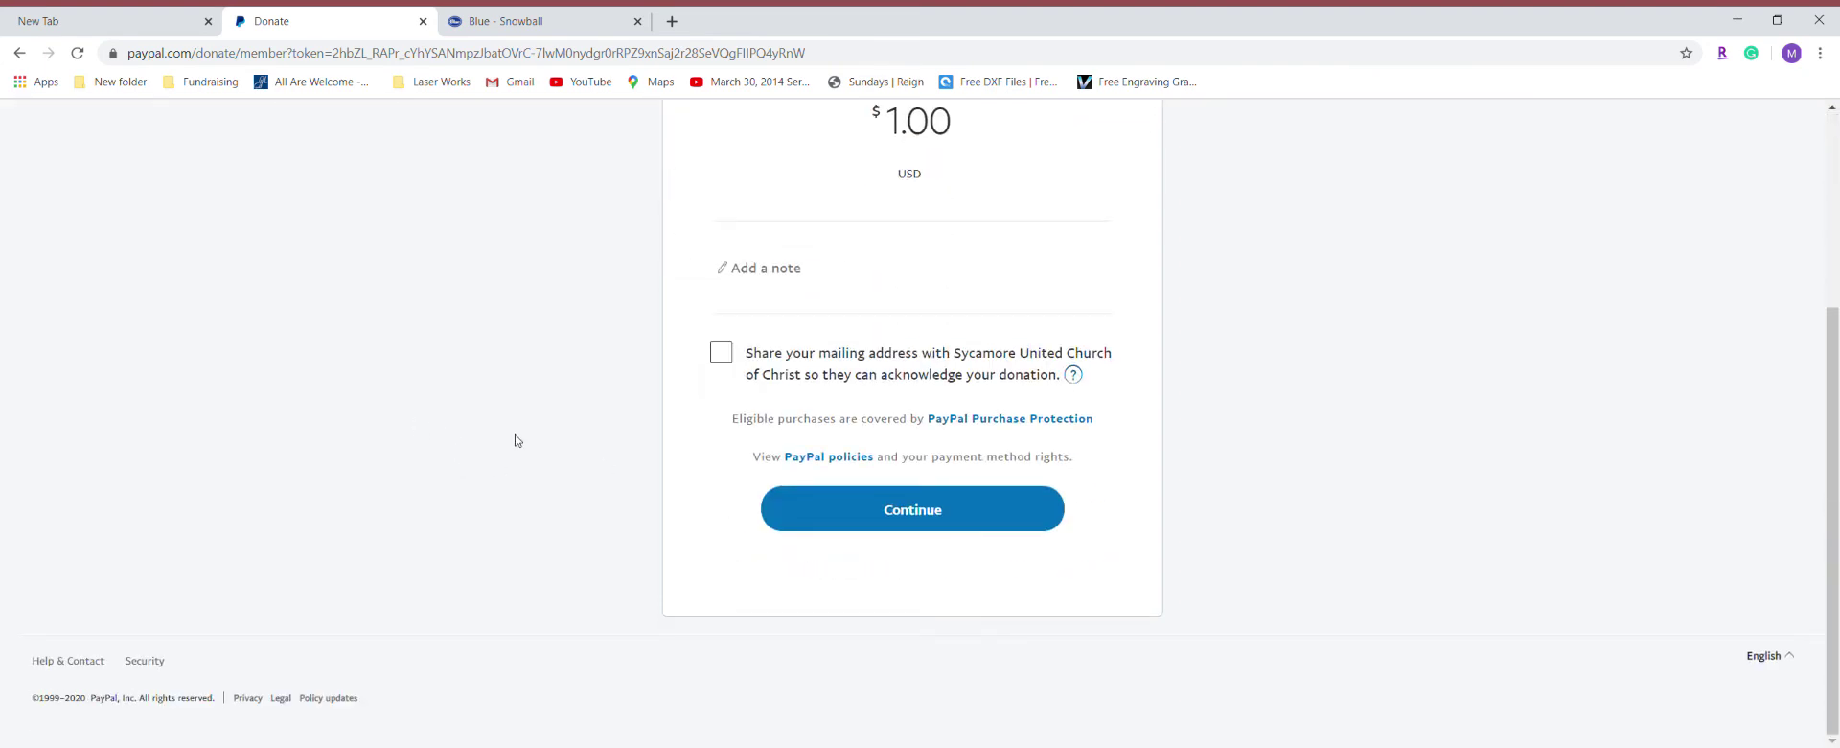
scroll(627, 489, "up", 3)
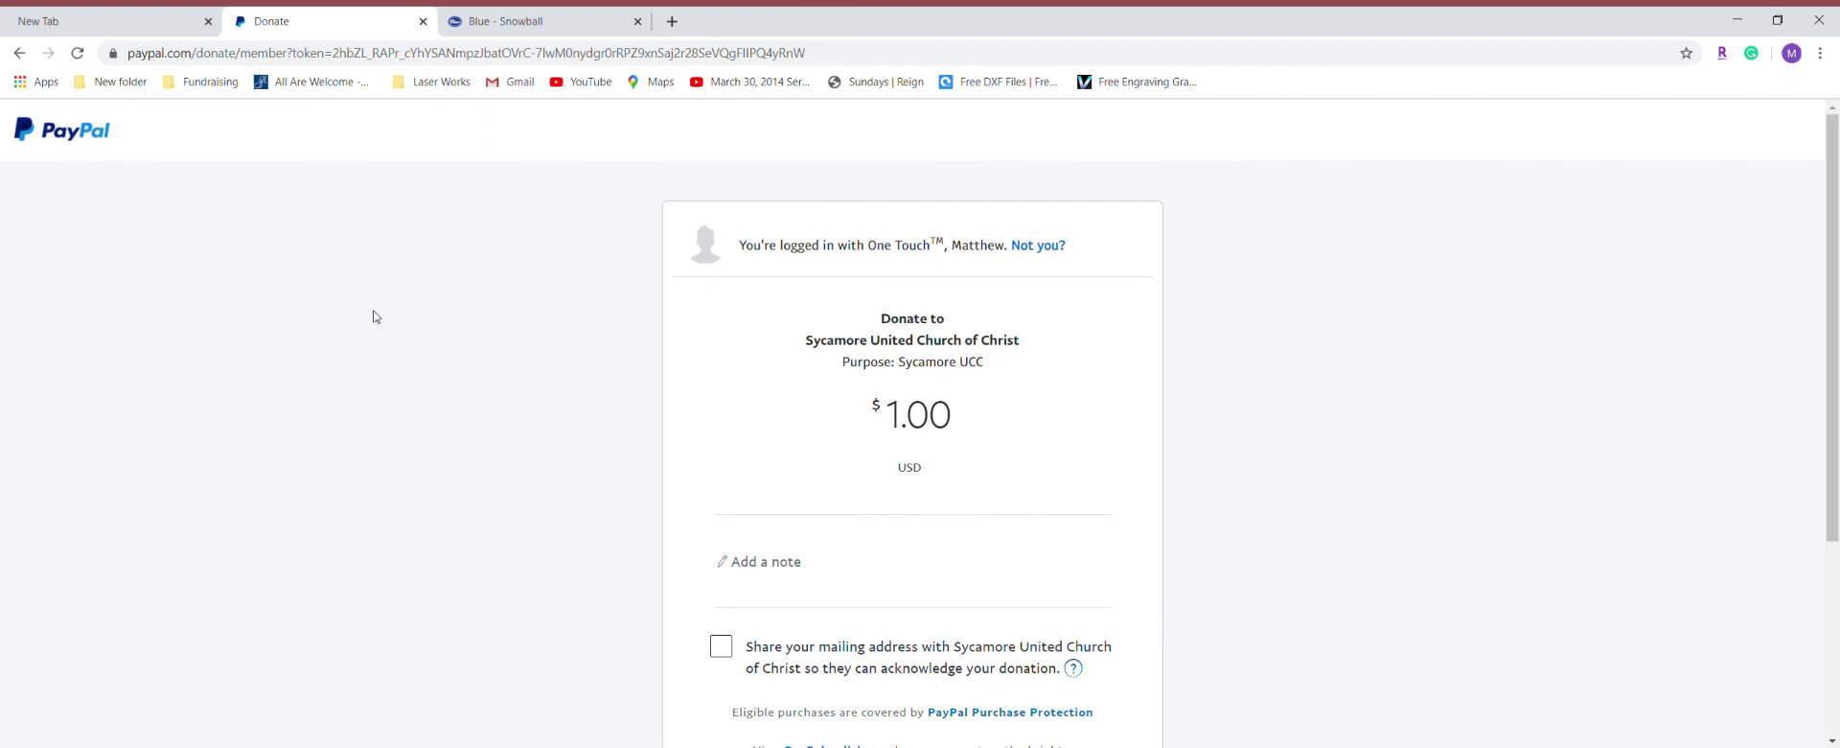
left_click(1043, 246)
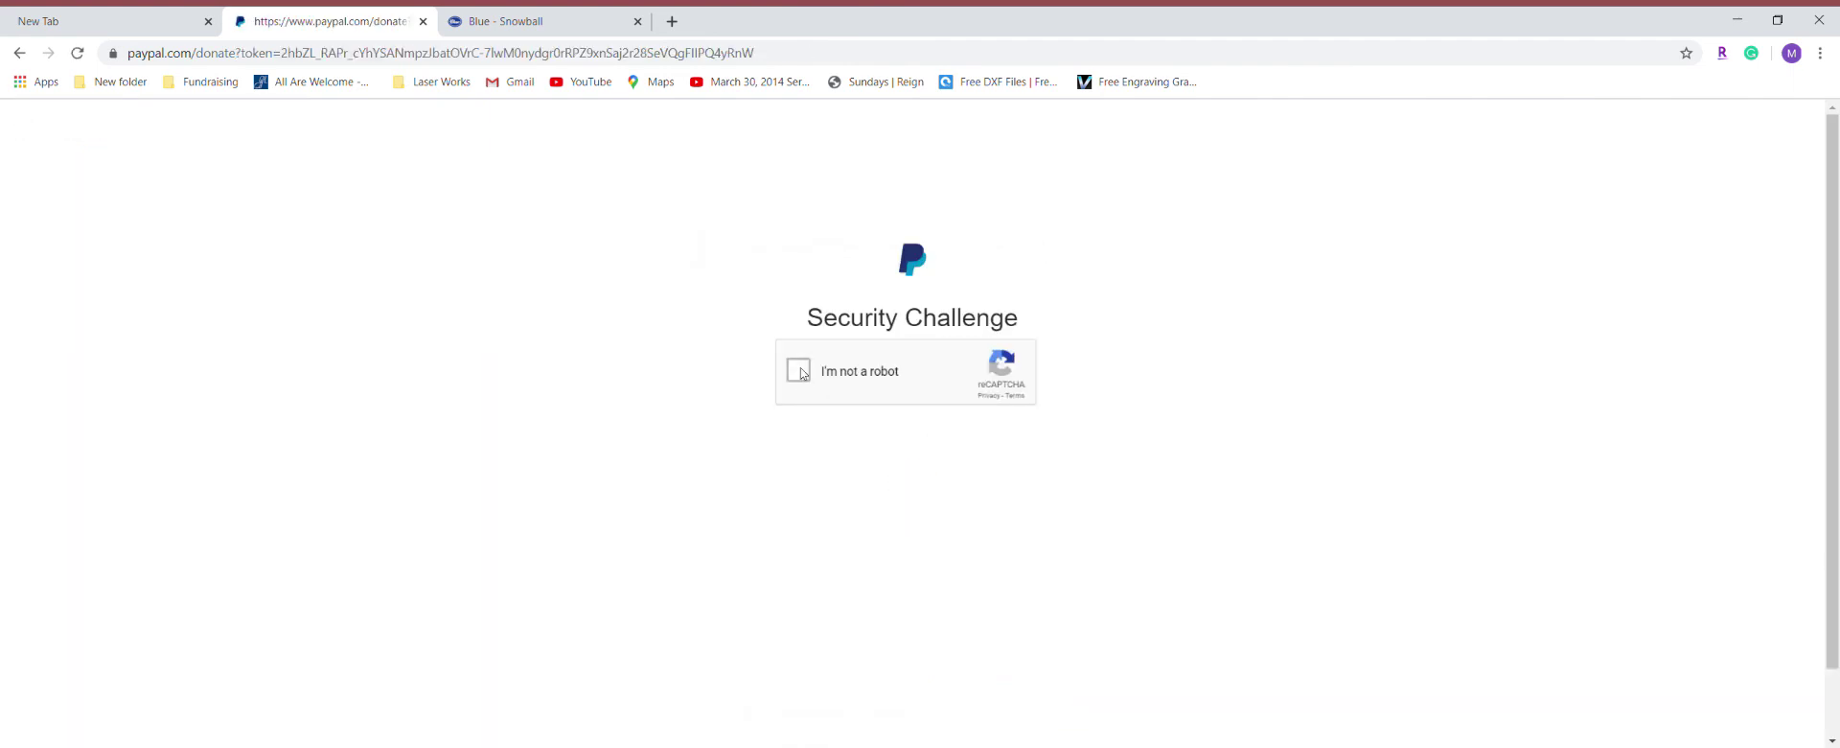
Step: Pass the reCAPTCHA and choose 'Donate with a Debit or Credit Card'
left_click(803, 372)
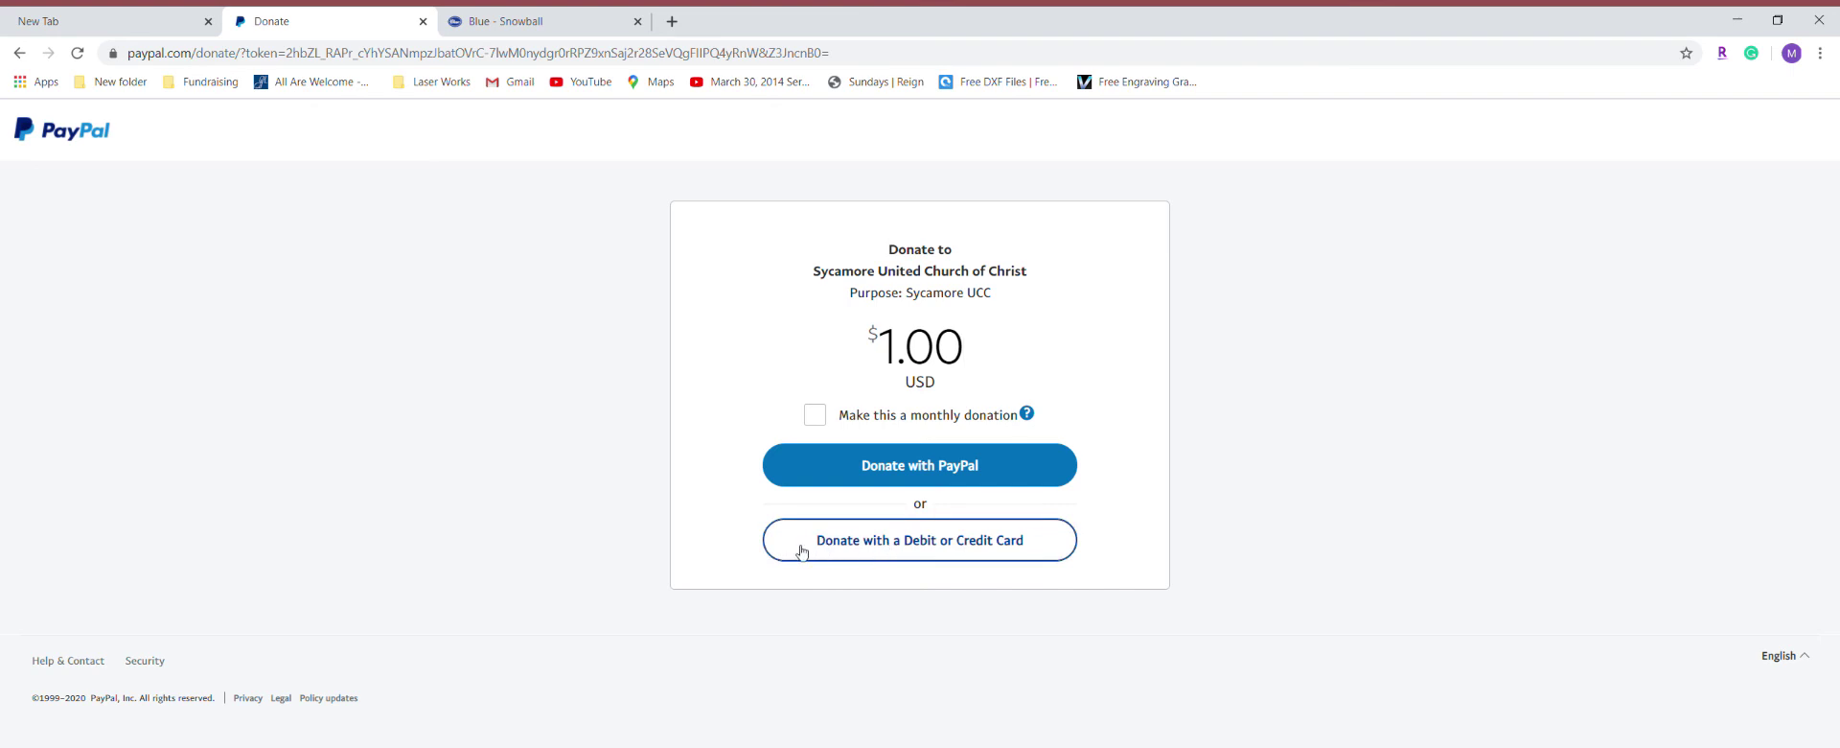
left_click(925, 543)
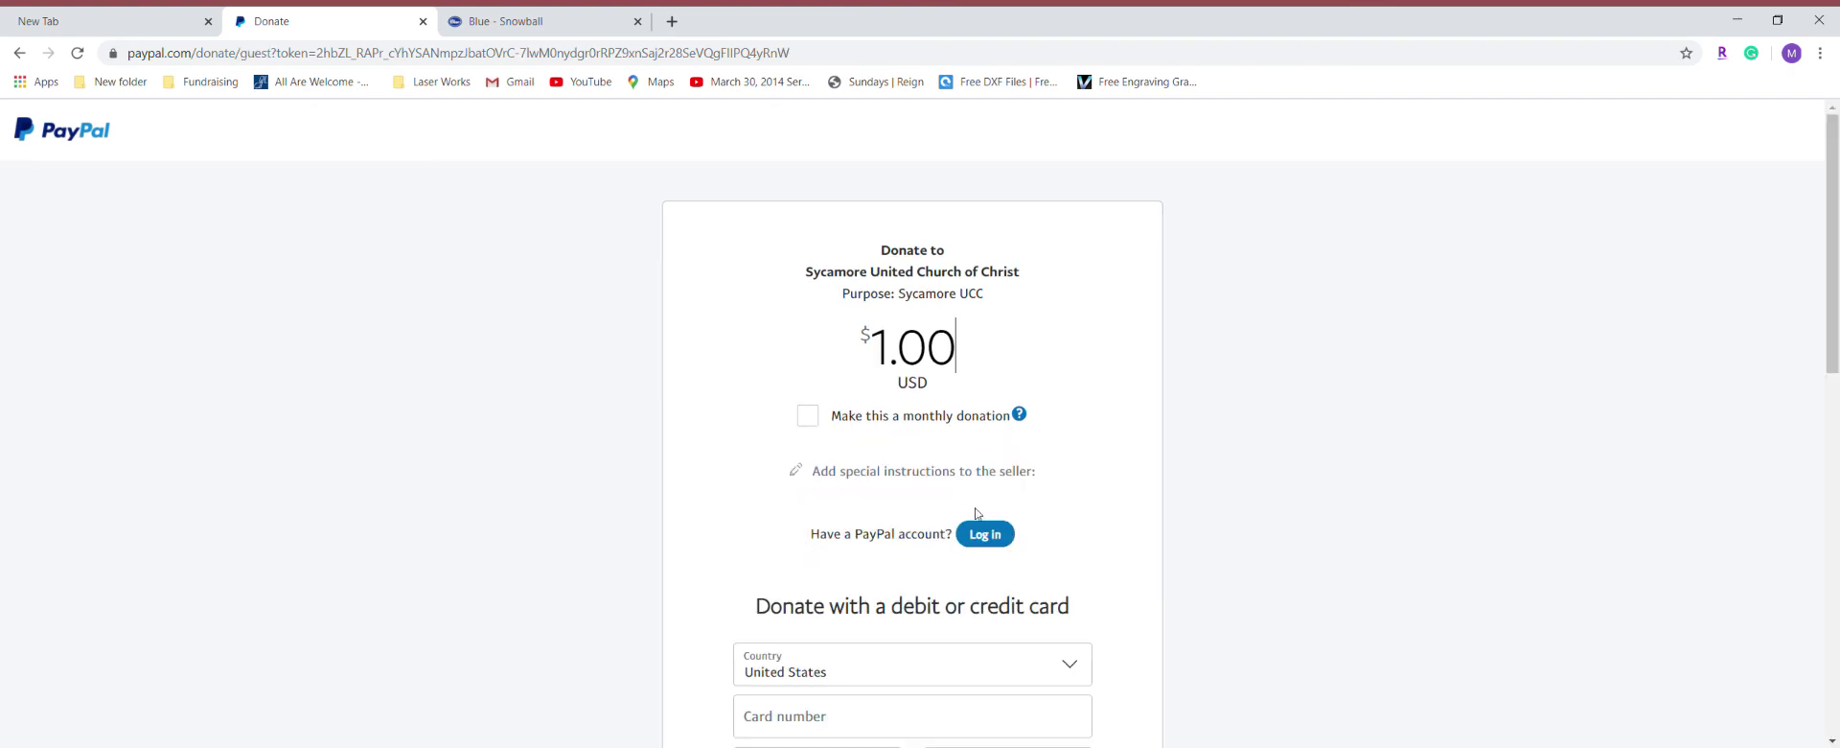
Step: Fill the billing address, phone and email from Chrome's saved autofill entry via the Street address field
scroll(1147, 451, "down", 4)
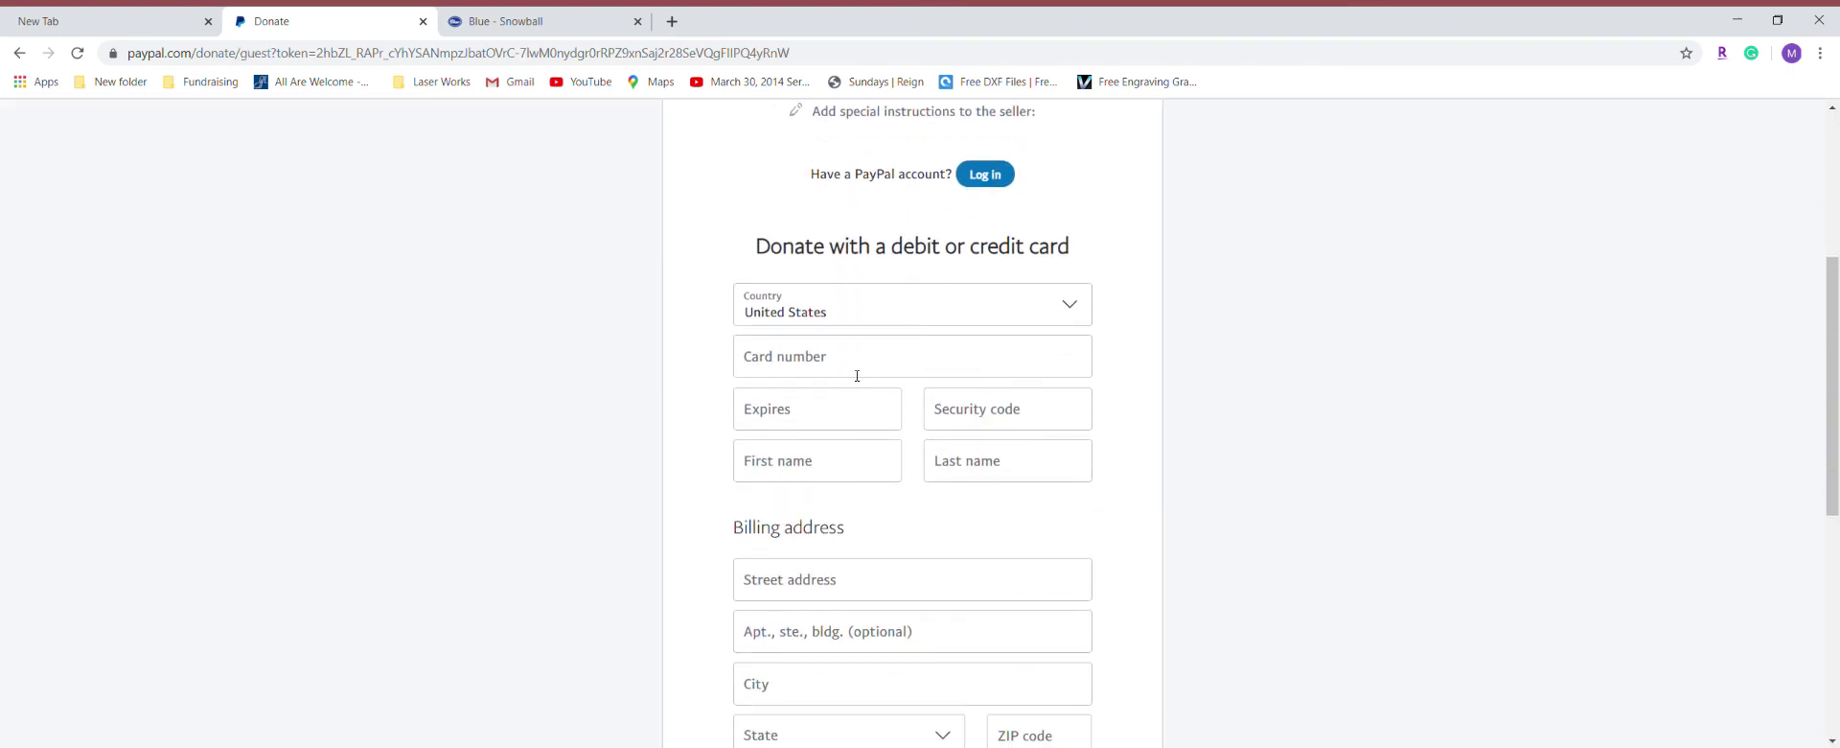
scroll(865, 472, "down", 2)
scroll(870, 498, "down", 3)
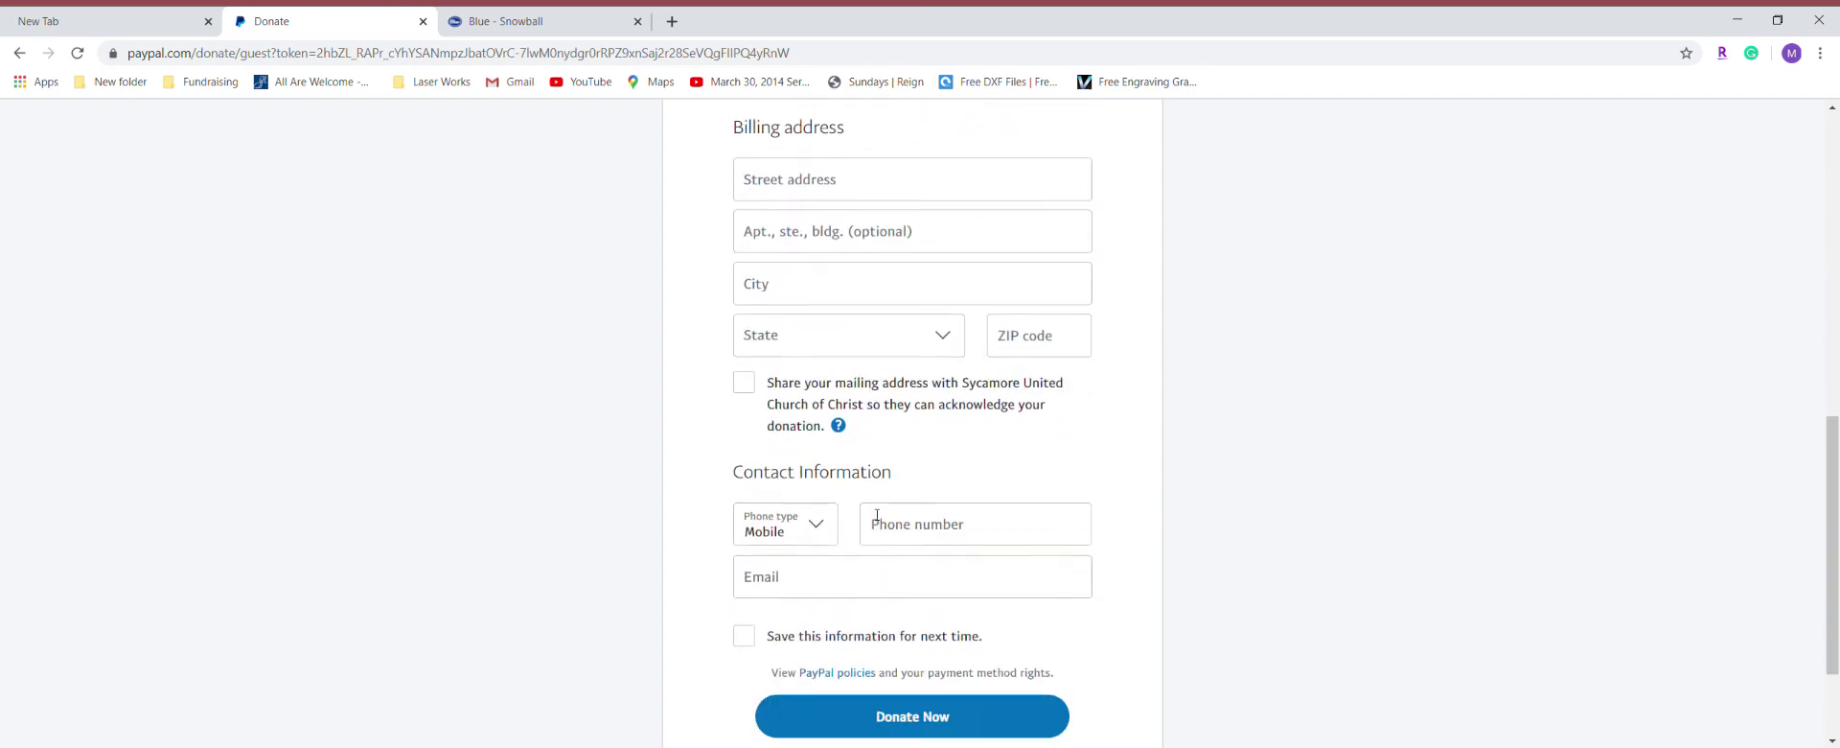
scroll(868, 489, "up", 6)
scroll(849, 446, "down", 1)
scroll(847, 427, "down", 3)
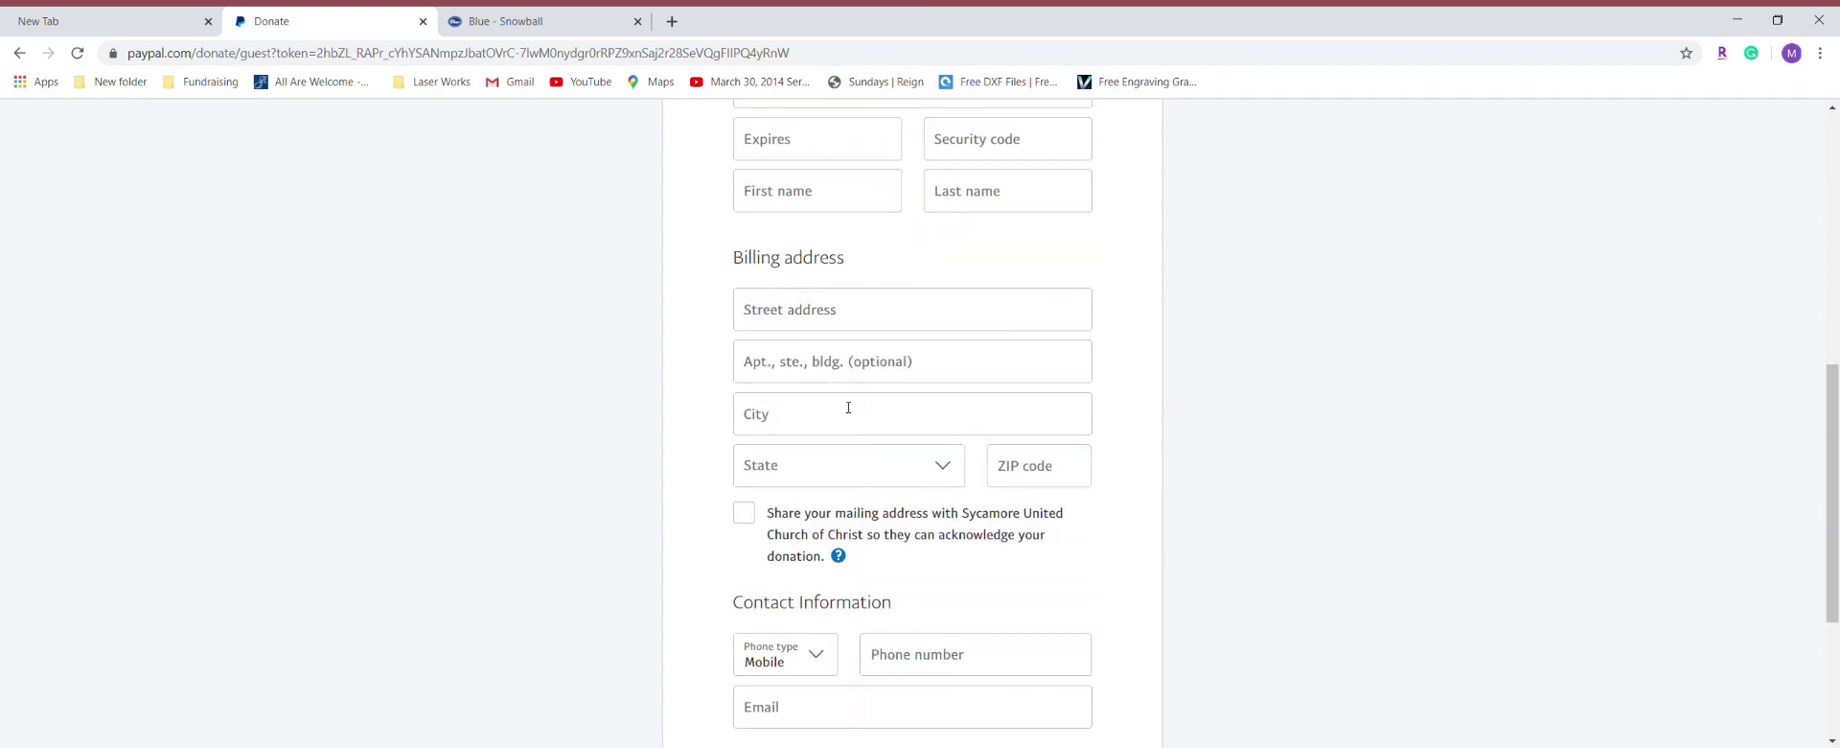
left_click(860, 312)
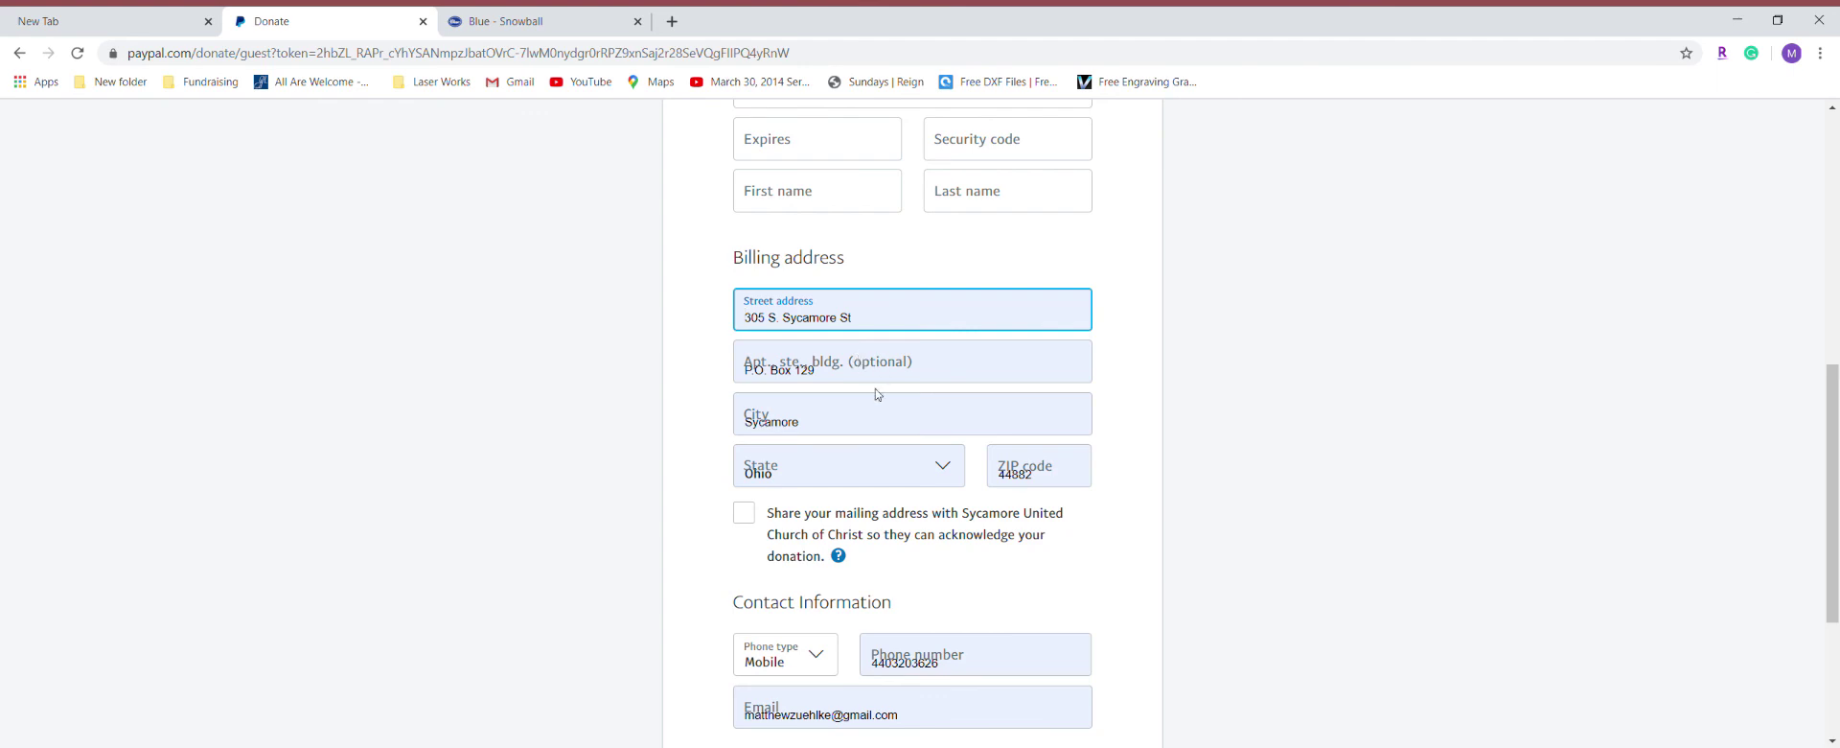
left_click(854, 513)
Step: Scroll through the card form to review the filled billing address and contact details
scroll(910, 236, "down", 2)
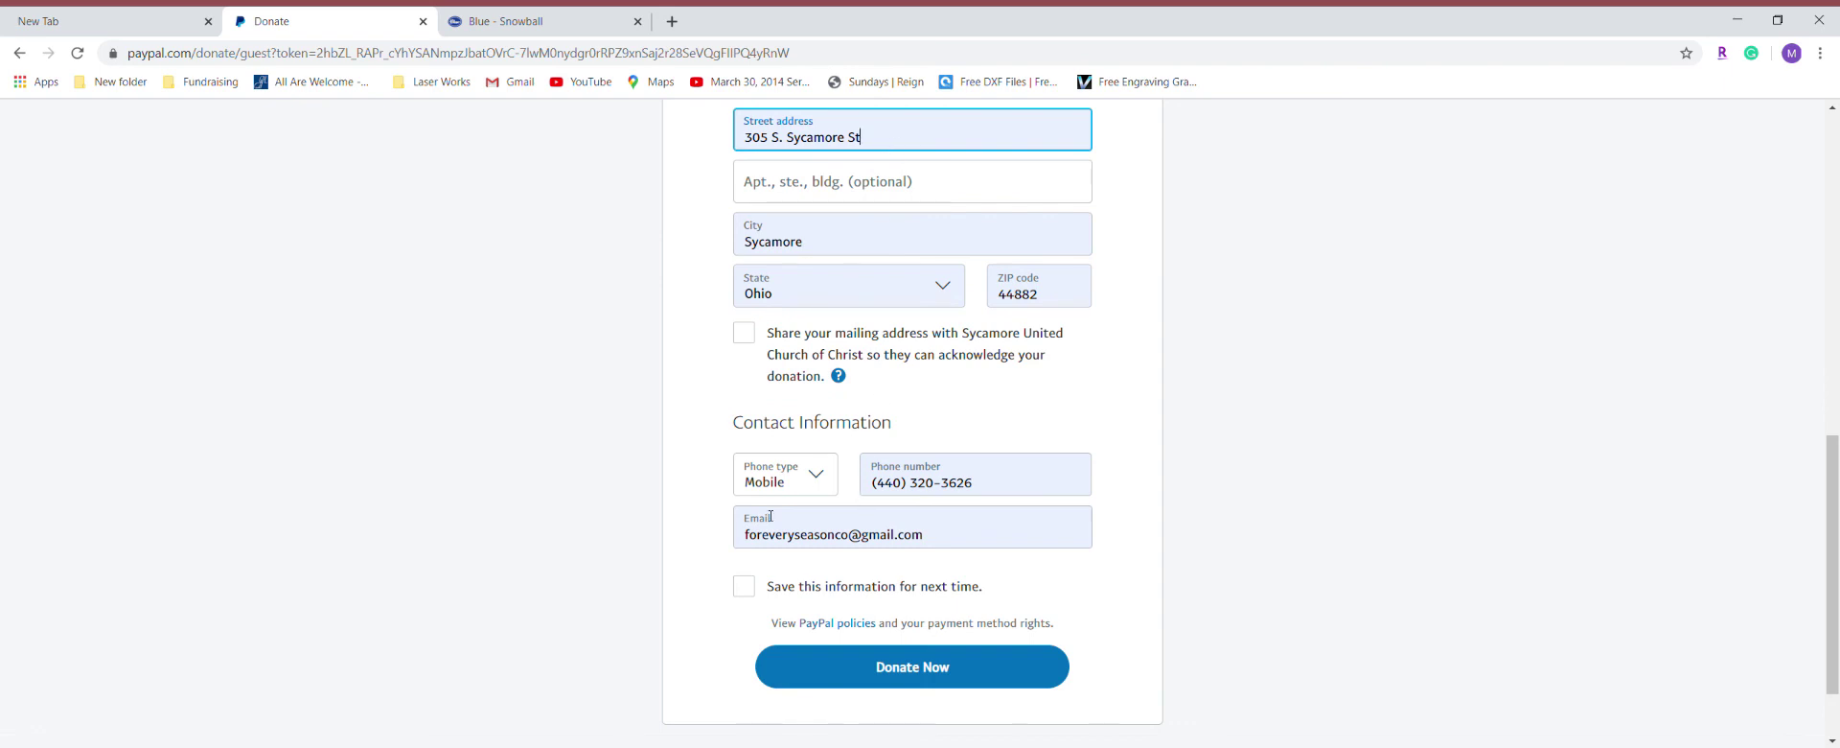
scroll(1112, 460, "up", 9)
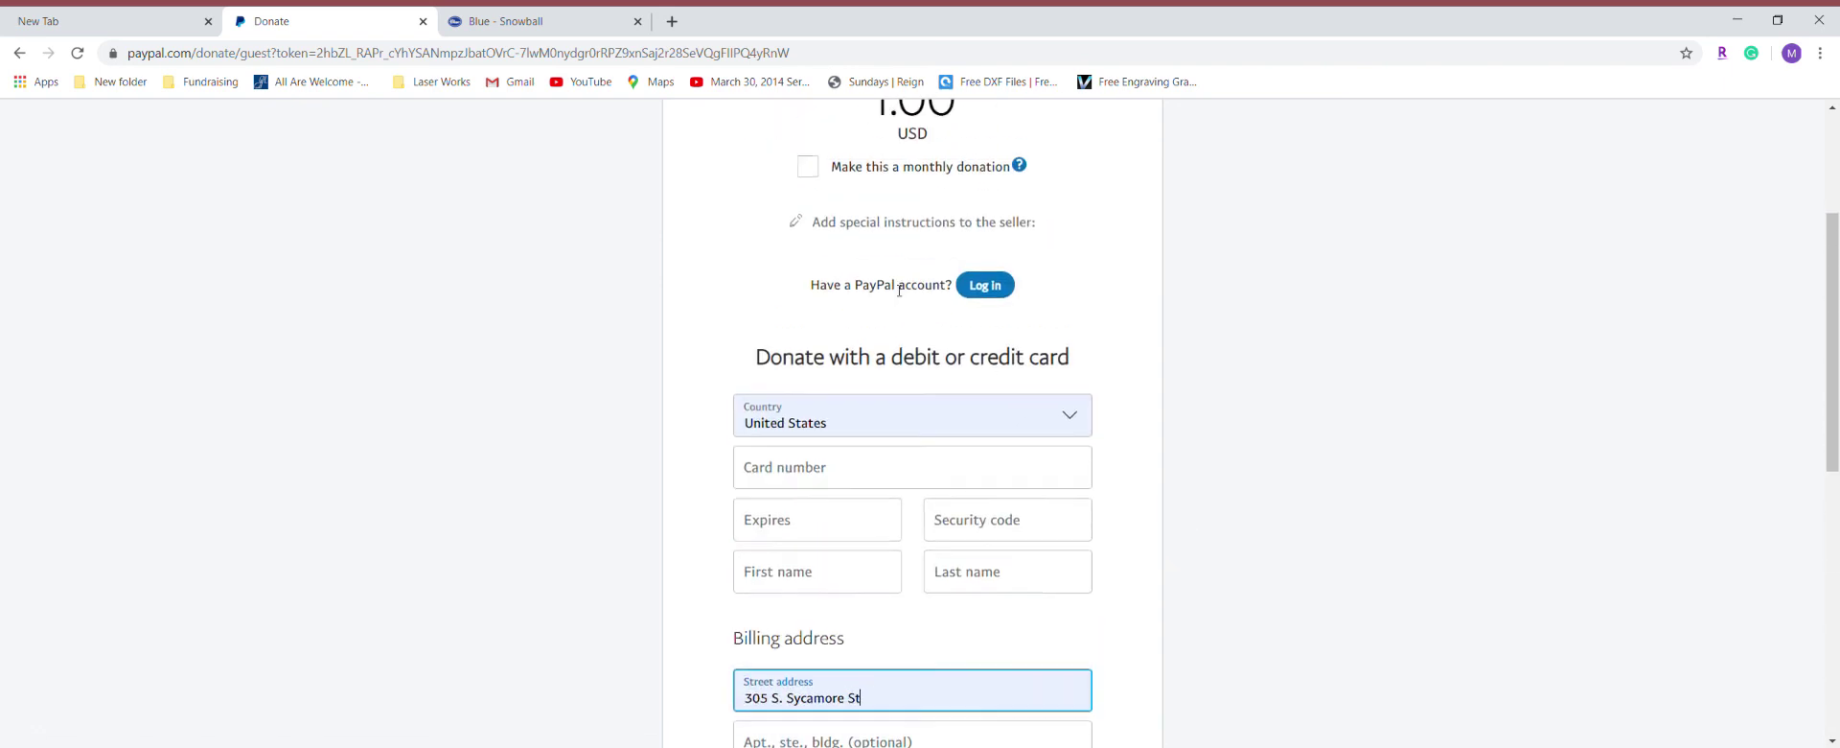
scroll(1025, 343, "down", 3)
scroll(1016, 331, "down", 5)
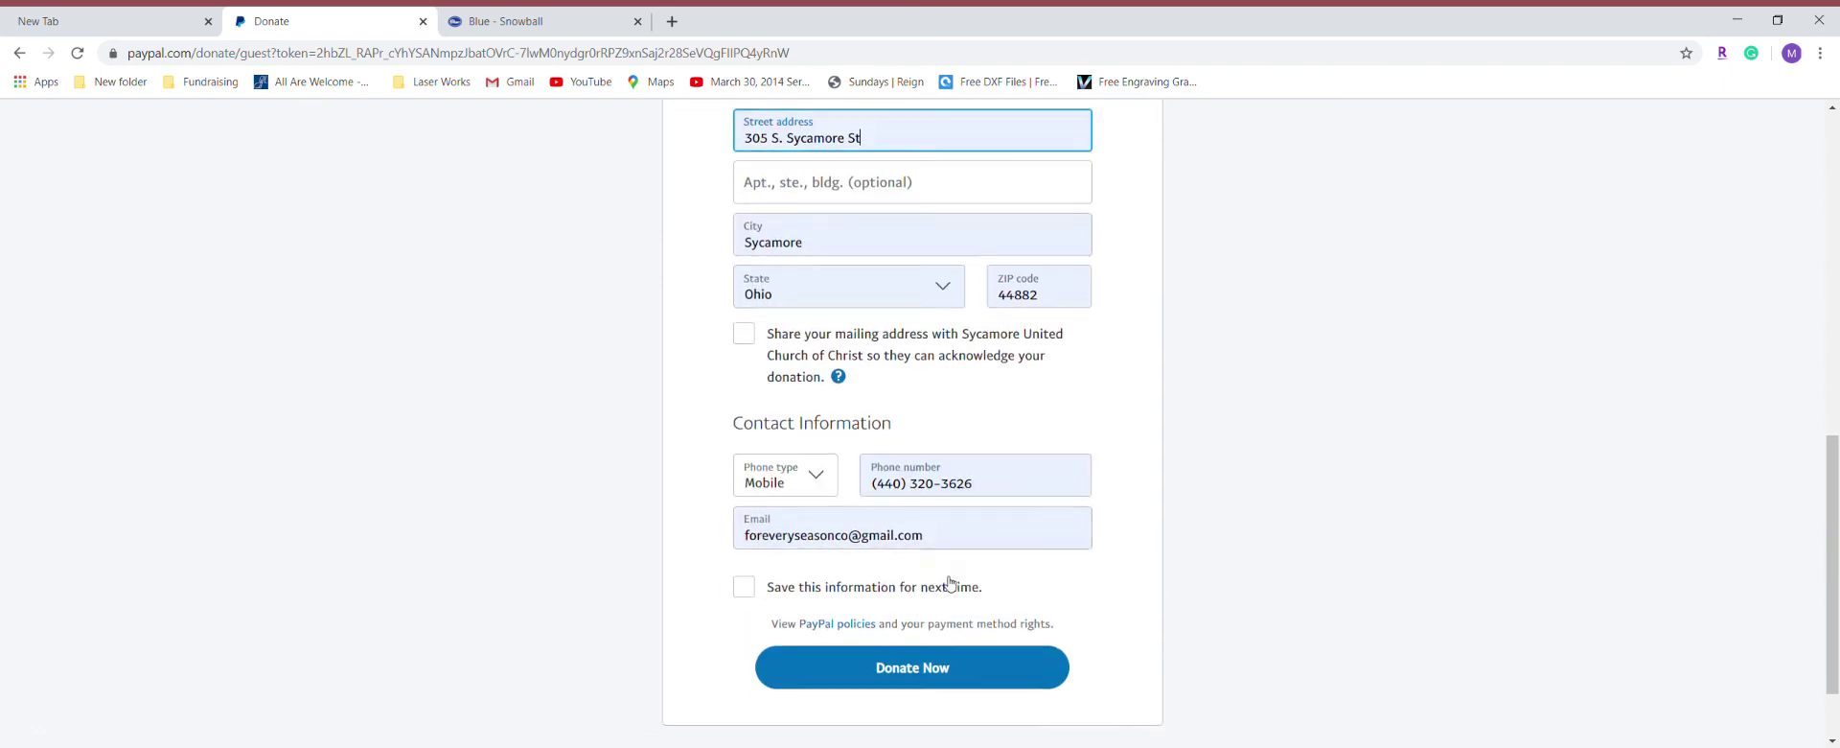
scroll(1007, 316, "up", 1)
scroll(1008, 315, "up", 7)
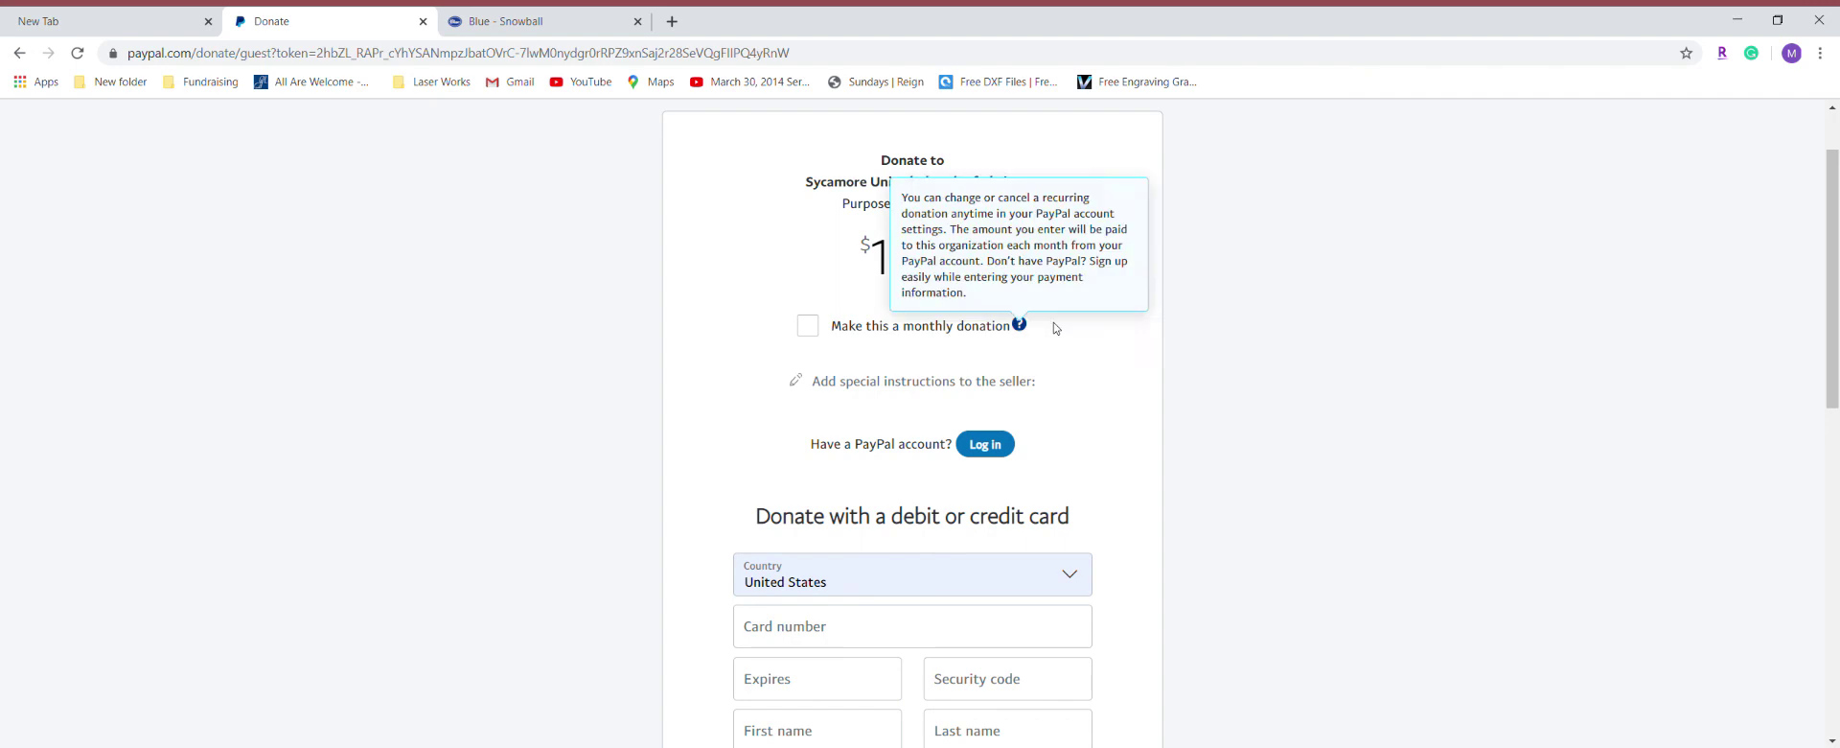
scroll(1093, 440, "down", 4)
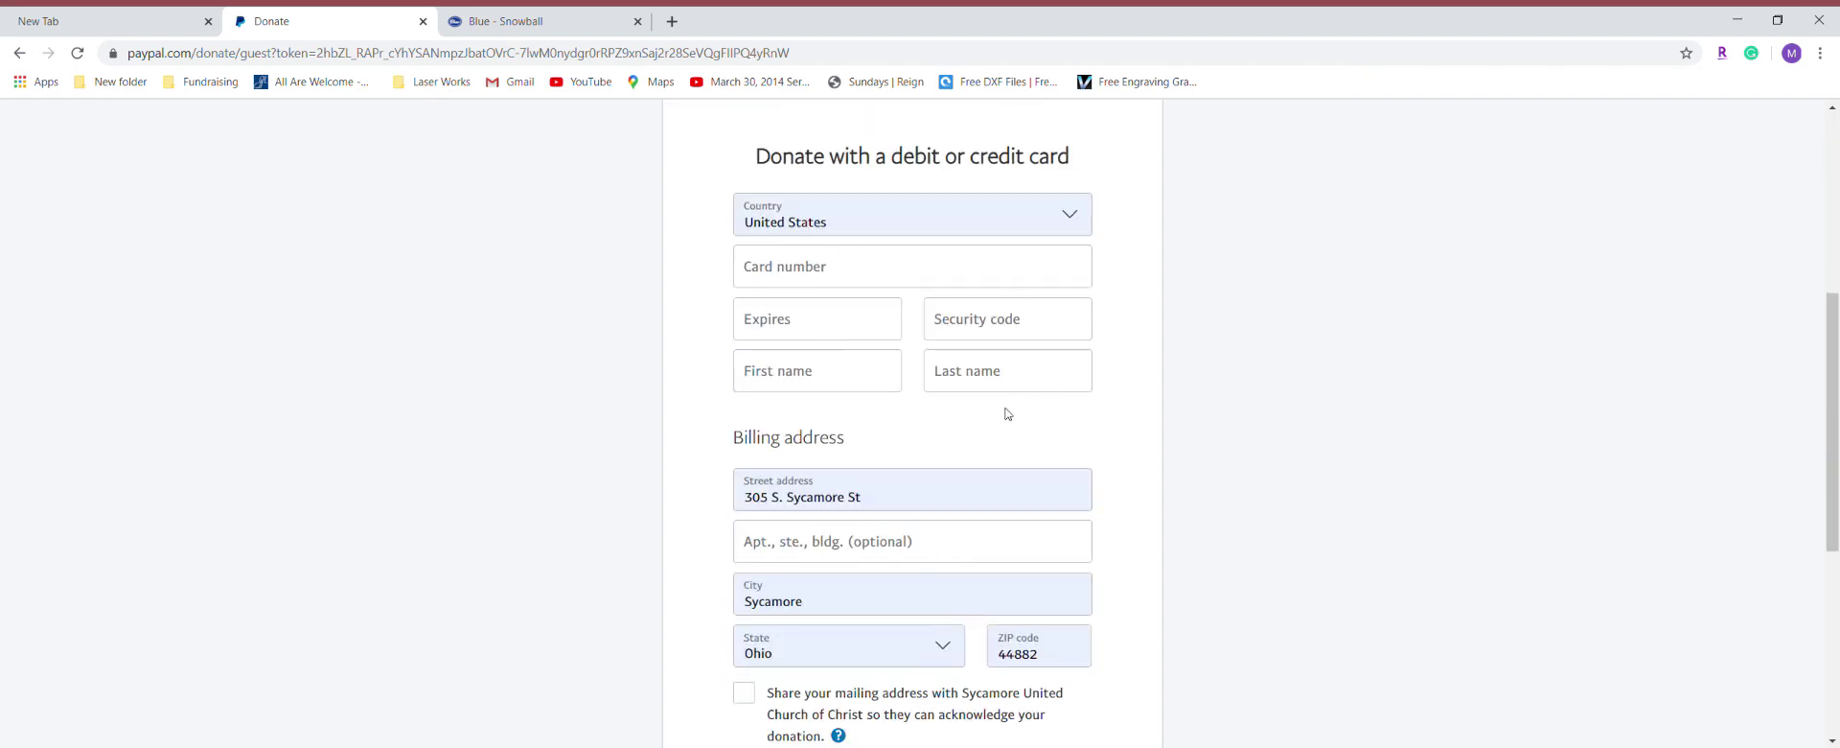
scroll(1002, 411, "down", 3)
scroll(1001, 398, "down", 2)
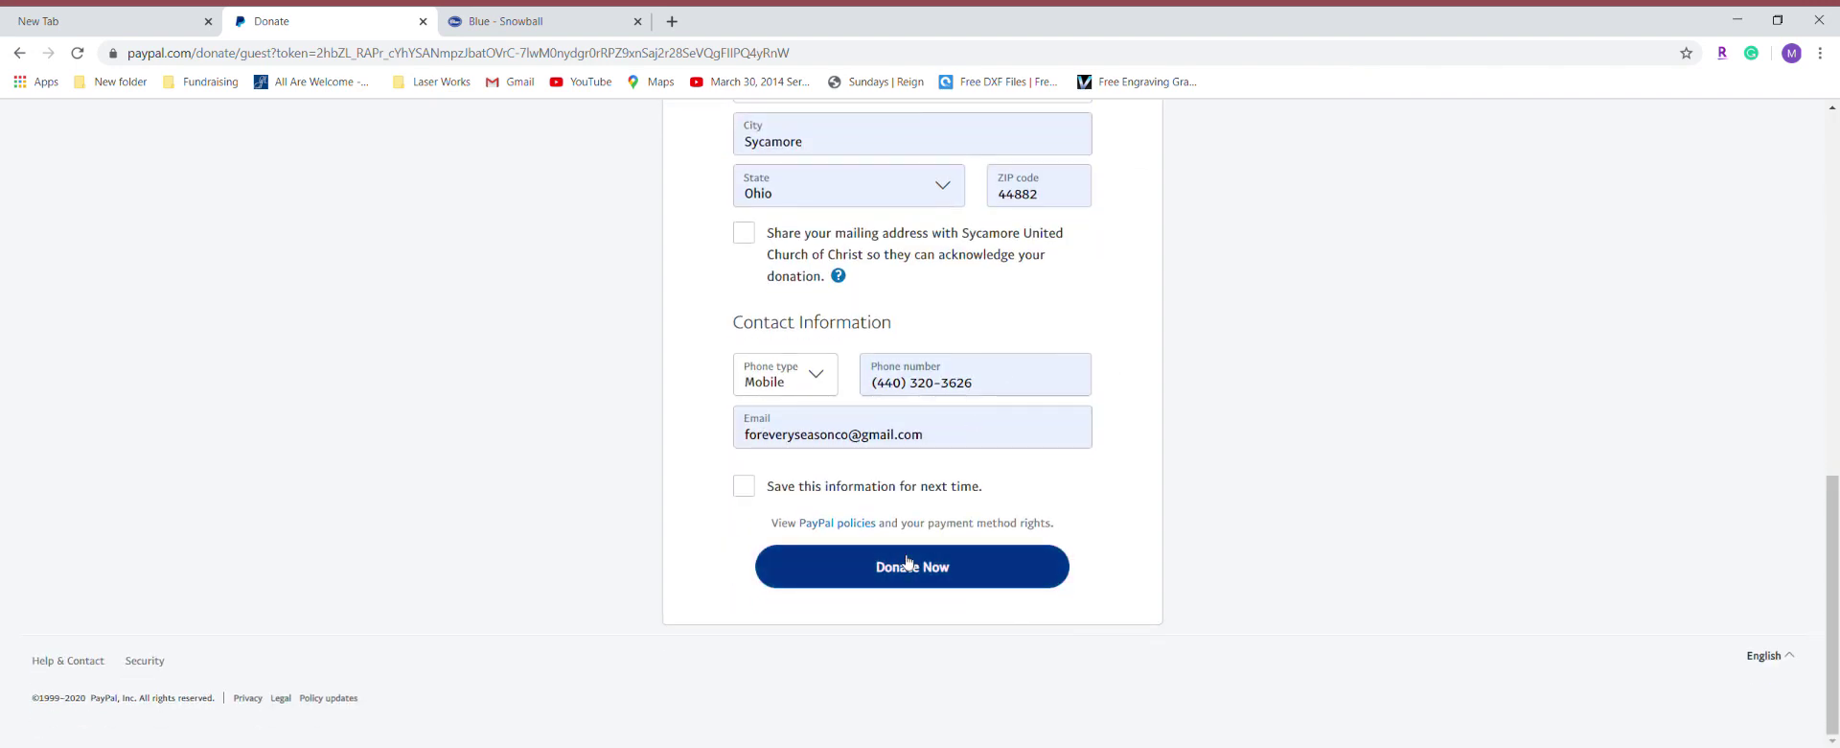